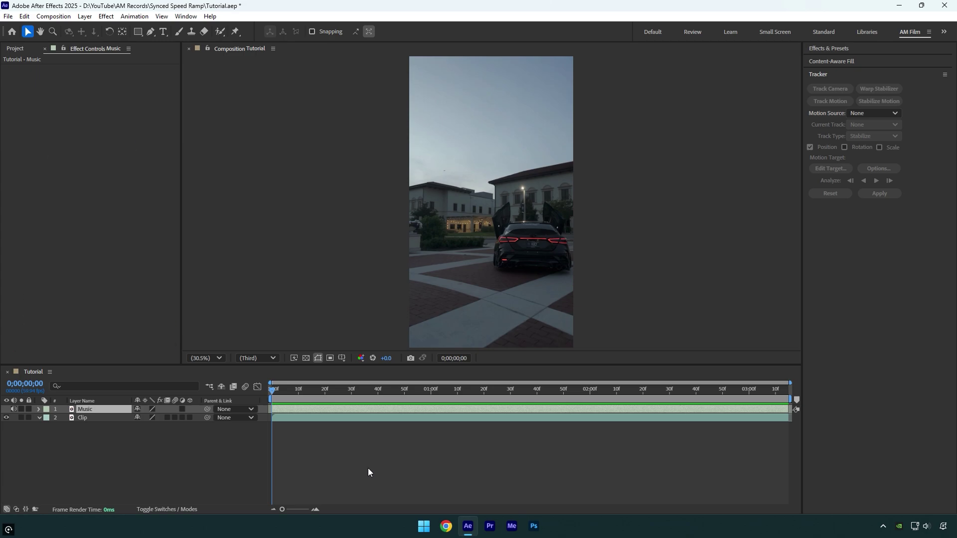
Show the Music layer's audio waveform, add seven layer markers on its beats, and collapse the layer again.
key("l")
key("l")
mouse_move(308, 393)
left_mouse_down()
mouse_move(724, 396)
mouse_move(263, 394)
left_mouse_up()
key("KP_Multiply")
key("KP_Multiply")
key("KP_Multiply")
key("KP_Multiply")
key("KP_Multiply")
key("KP_Multiply")
key("KP_Multiply")
key("u")
Enable time remapping on the Clip layer and set its starting Time Remap keyframe to 8;20;02;24.
right_click(85, 420)
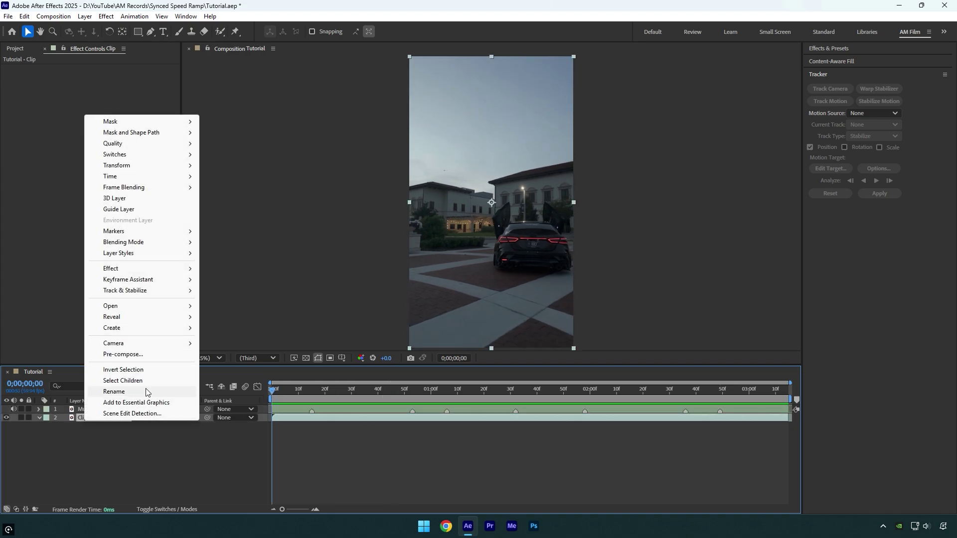
mouse_move(150, 177)
left_click(226, 178)
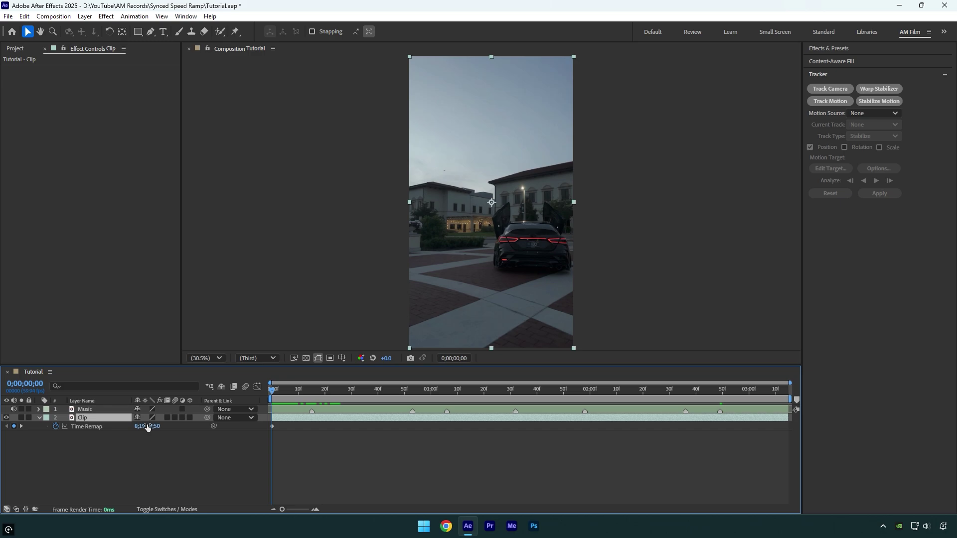
left_click_drag(148, 427, 292, 433)
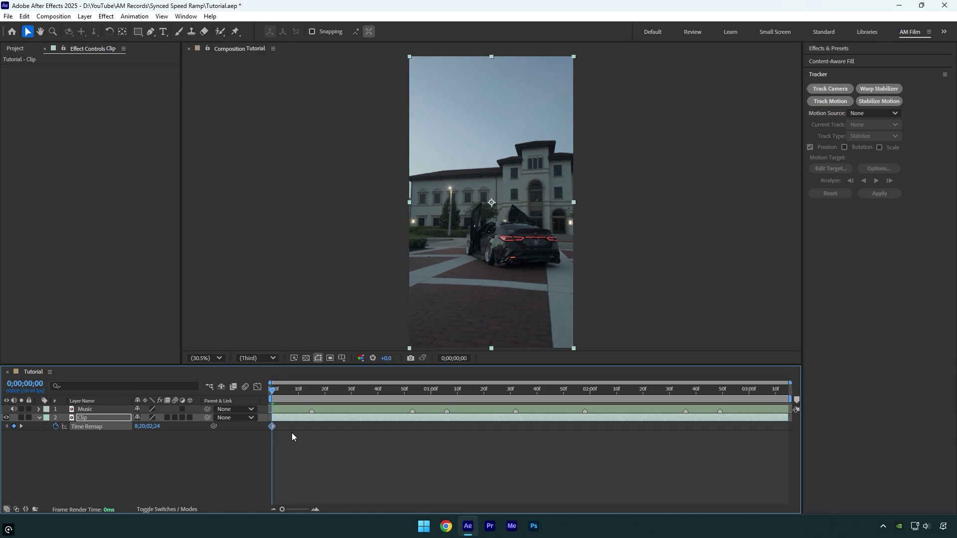
Keyframe Time Remap at the first two music markers, using 8;20;06;14 at 0;00;00;15 and about 8;20;11;17 at the second.
key("k")
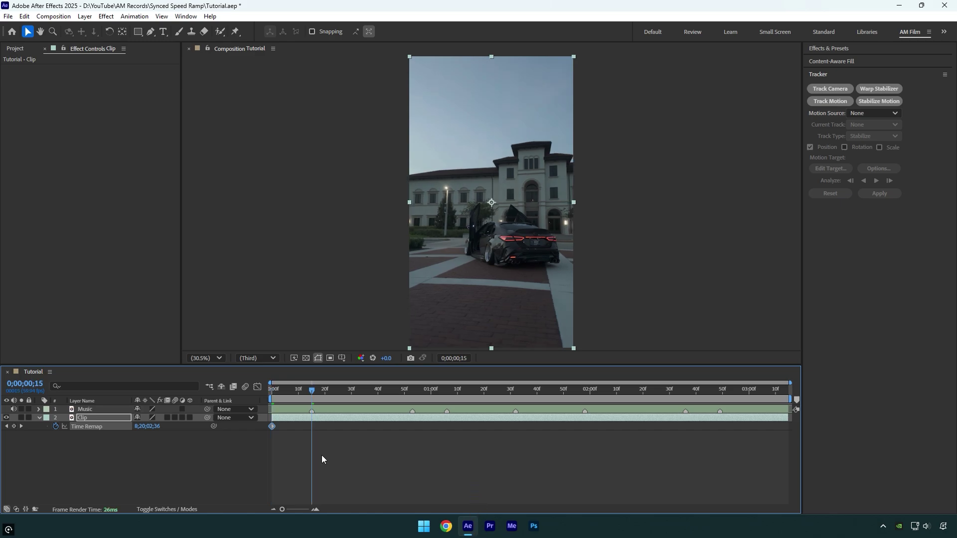
left_click_drag(151, 429, 263, 433)
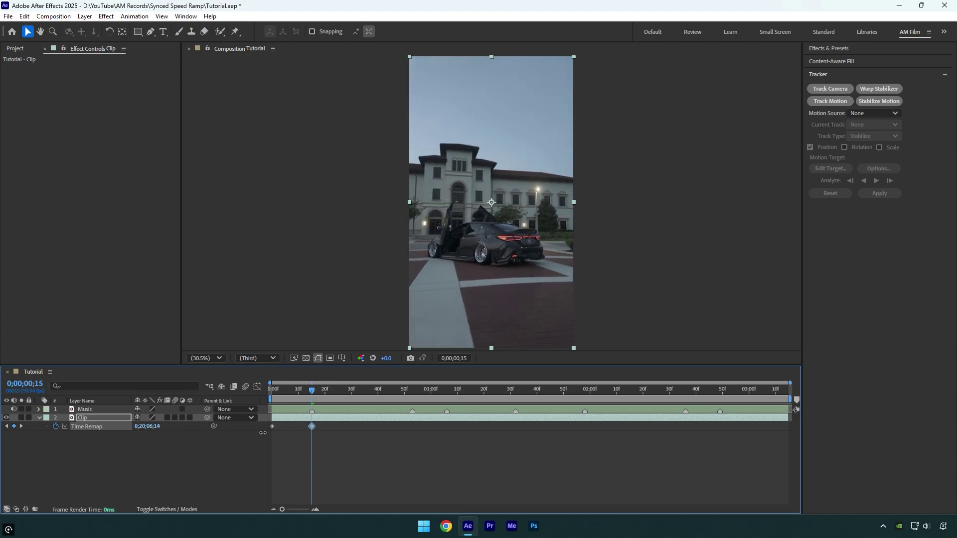
key("k")
left_click_drag(162, 429, 292, 434)
Keyframe Time Remap to about 8;20;16;30 at 0;00;01;06 and rewind the footage to the rear three-quarter view at 0;00;01;32.
key("k")
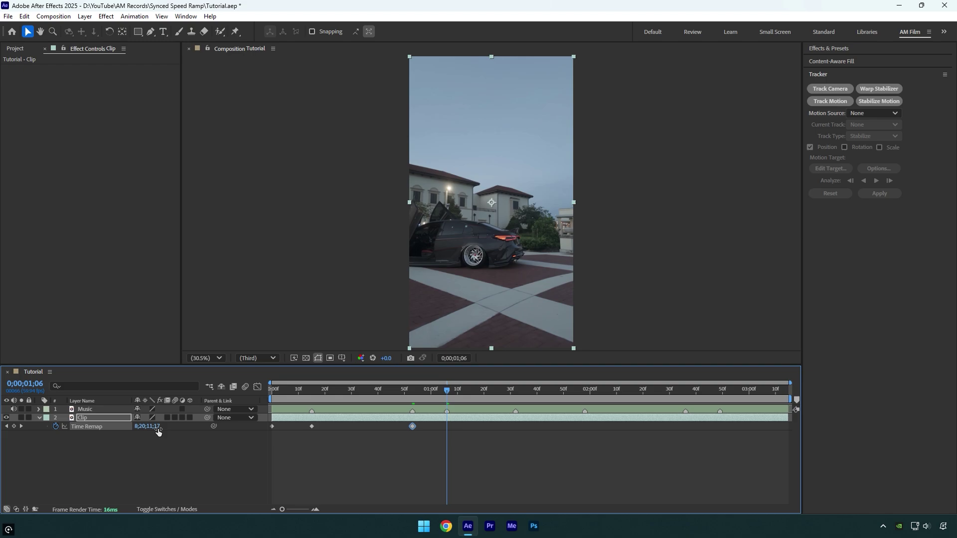
left_click_drag(156, 427, 309, 442)
key("k")
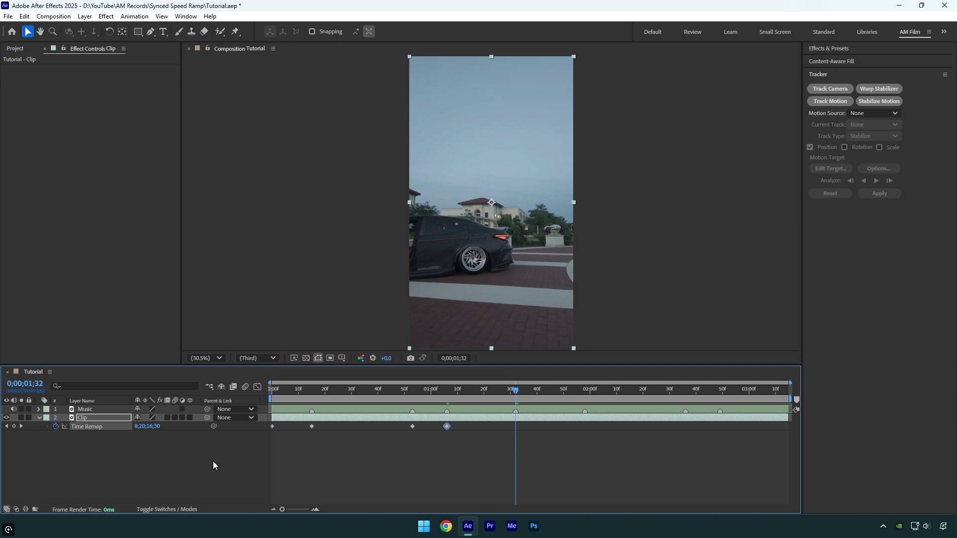
left_click_drag(145, 428, 21, 435)
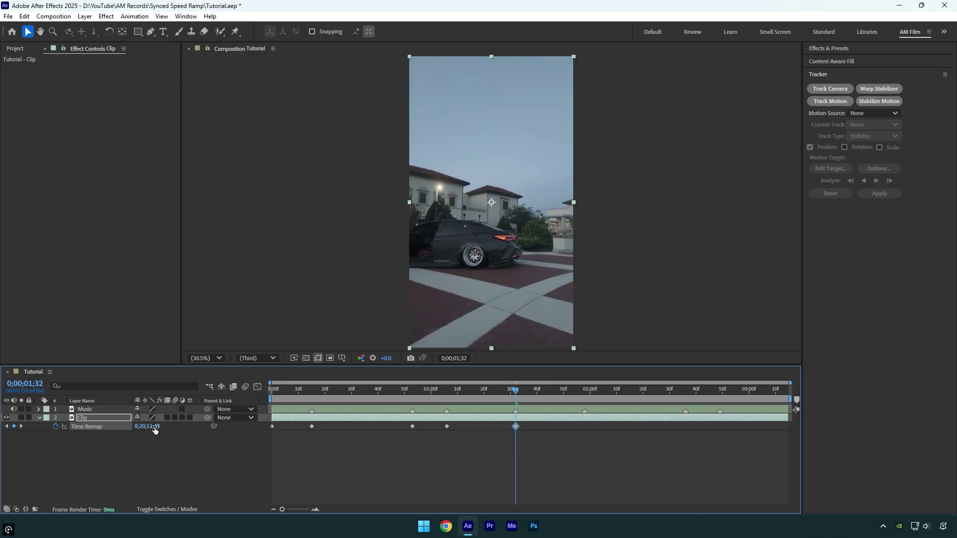
left_click_drag(154, 428, 2, 418)
Keyframe Time Remap to about 8;20;15 at the fifth music marker and about 8;20;17 at 0;00;02;36.
left_click_drag(144, 428, 409, 445)
key("k")
key("k")
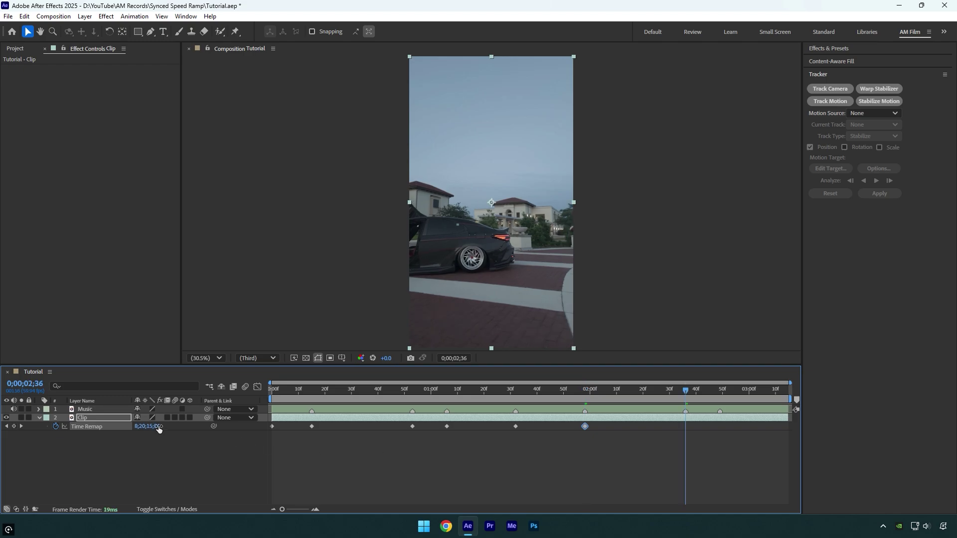
left_click_drag(157, 427, 206, 436)
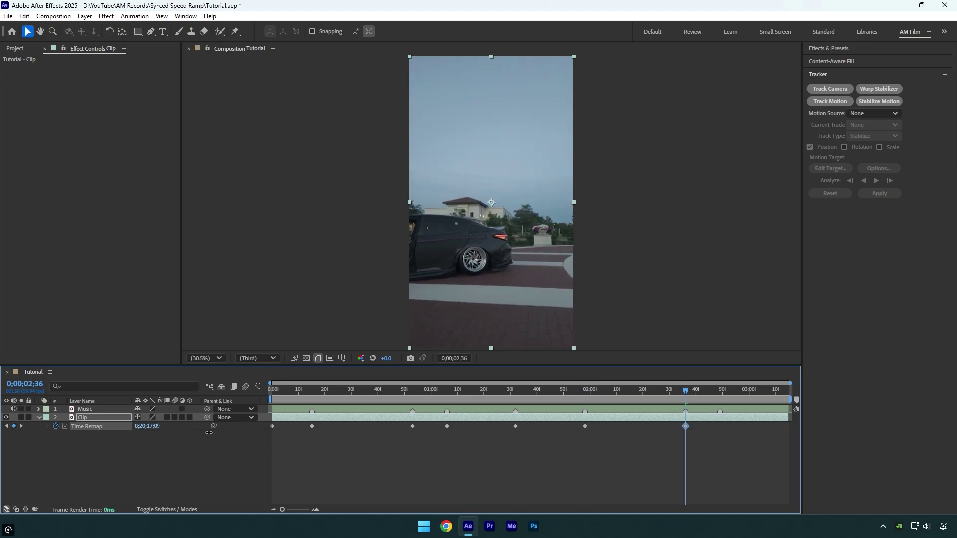
Rewind the footage with Time Remap keyframes of 8;20;07;08 at 0;00;02;49 and 8;20;02;13 at 0;00;03;14.
key("k")
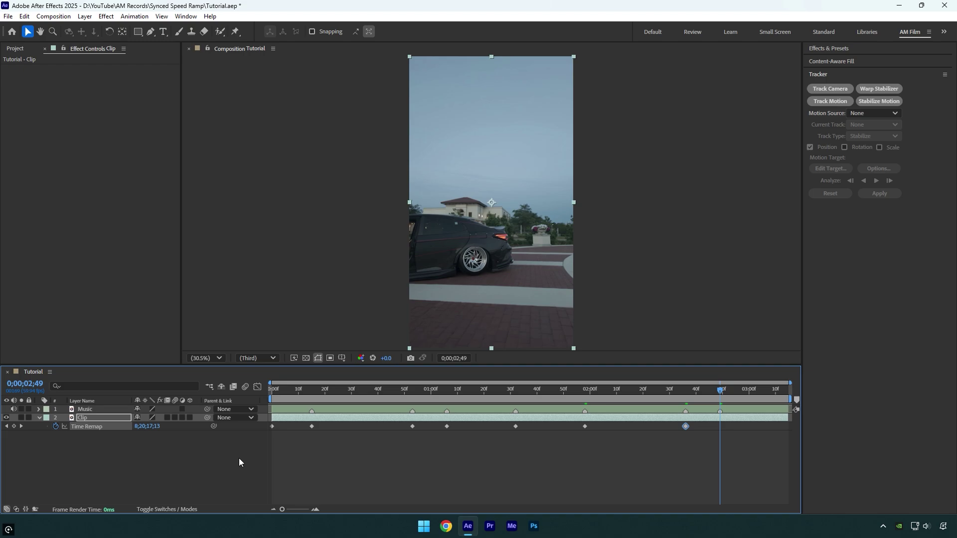
left_click_drag(155, 427, 2, 428)
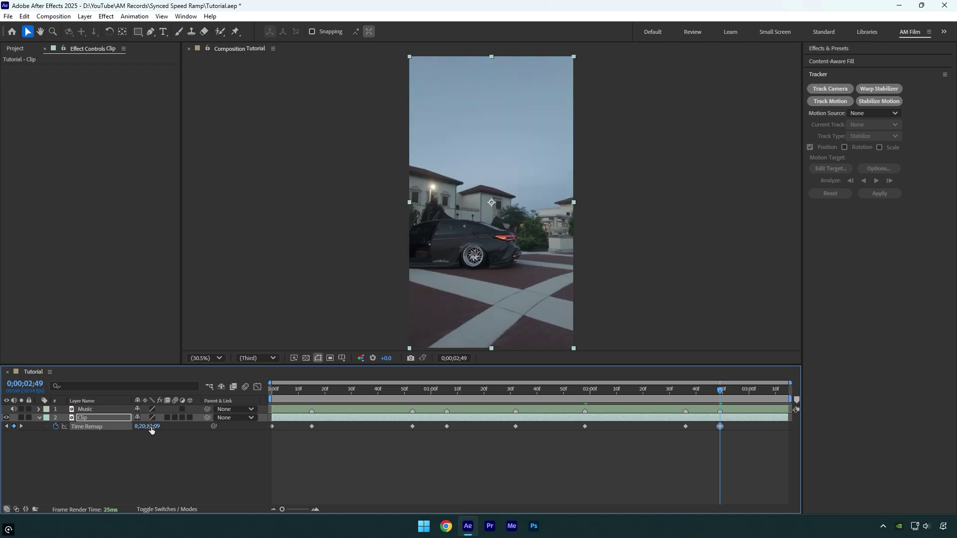
left_click_drag(152, 427, 3, 425)
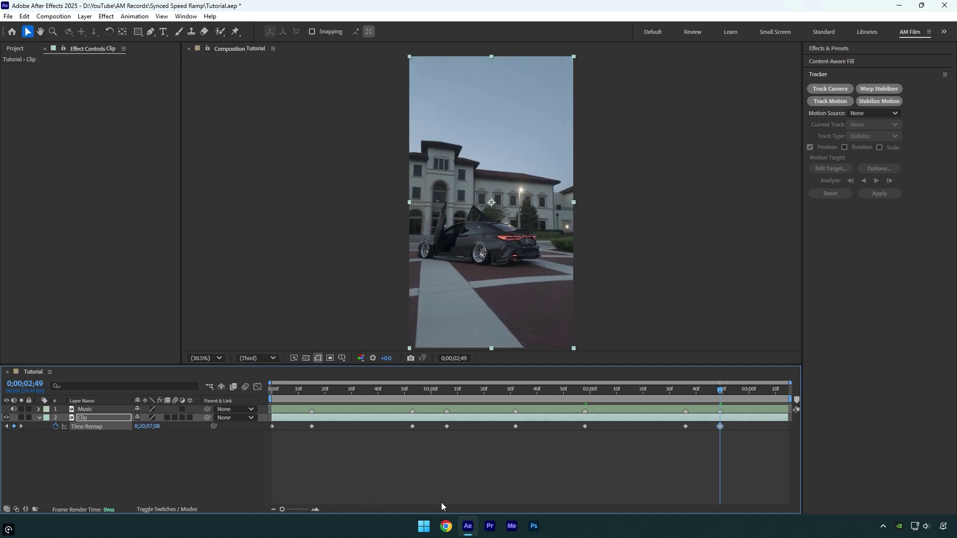
key("k")
left_click_drag(150, 427, 2, 418)
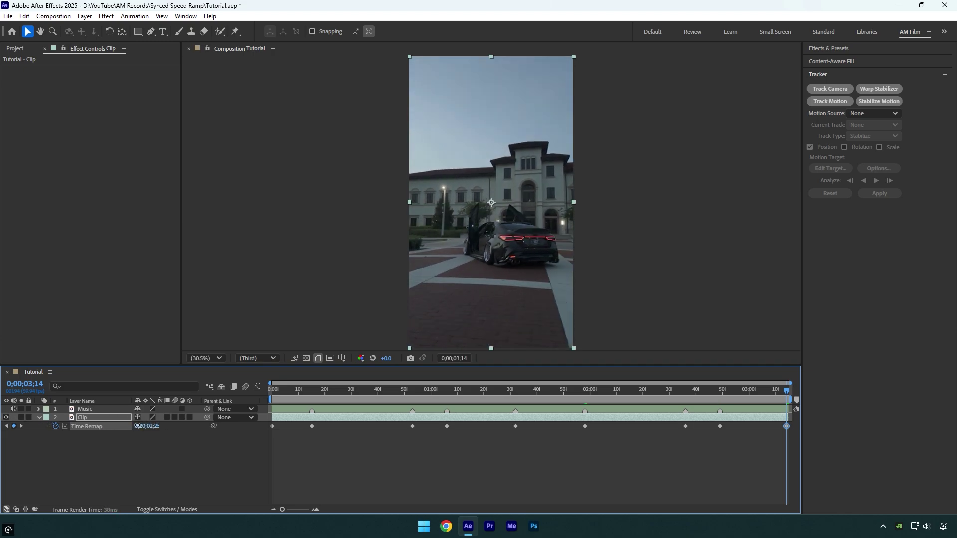
left_click_drag(149, 428, 134, 426)
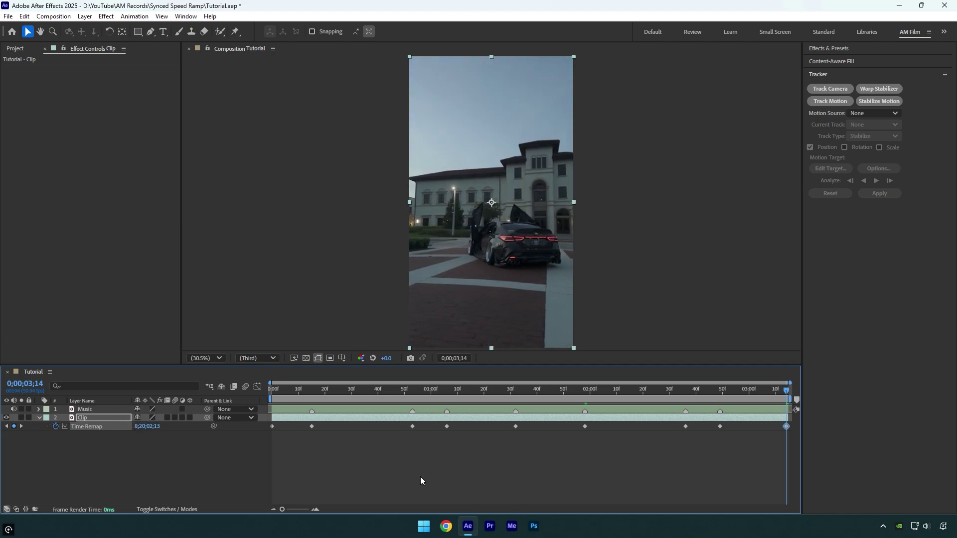
Apply Easy Ease to all Time Remap keyframes and display them as a value graph in the Graph Editor.
left_click_drag(730, 451, 244, 424)
key("F9")
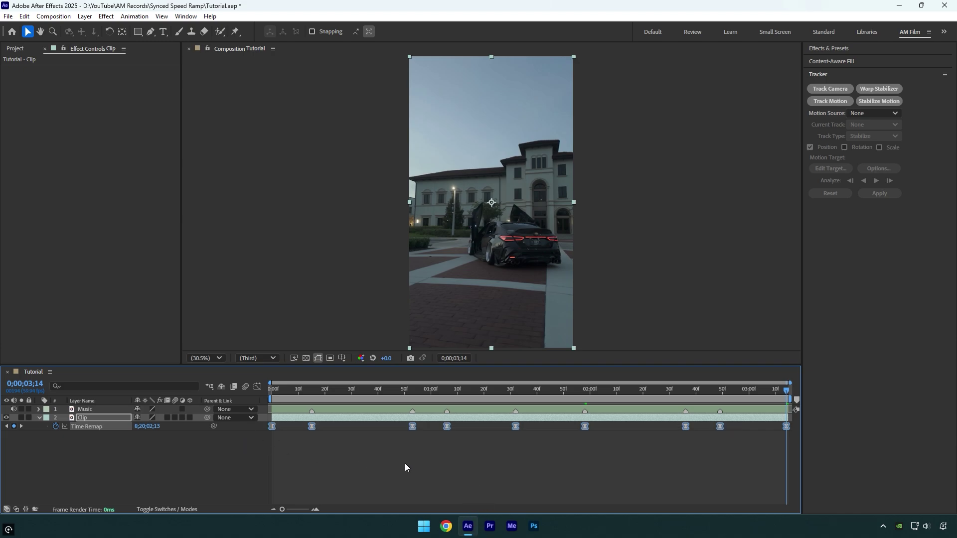
left_click(257, 387)
right_click(600, 453)
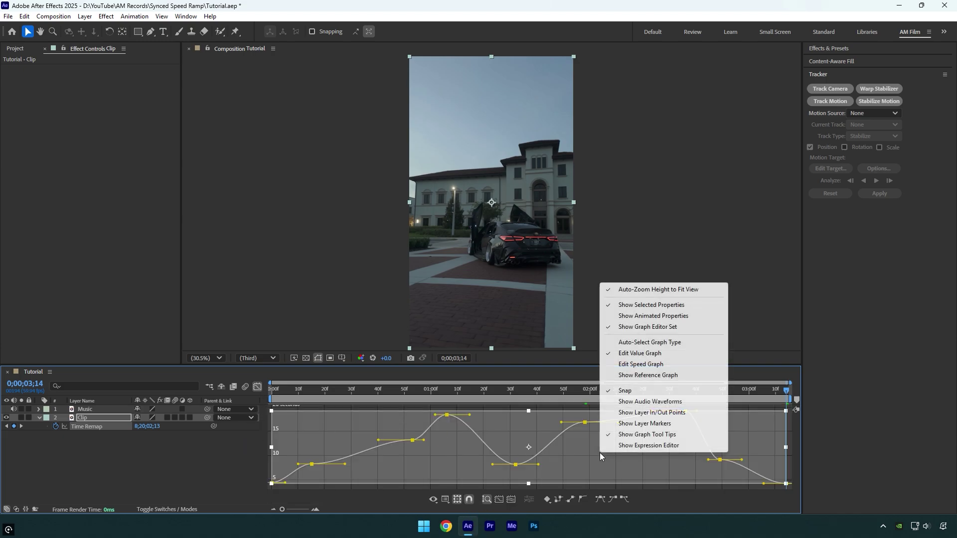
left_click(651, 353)
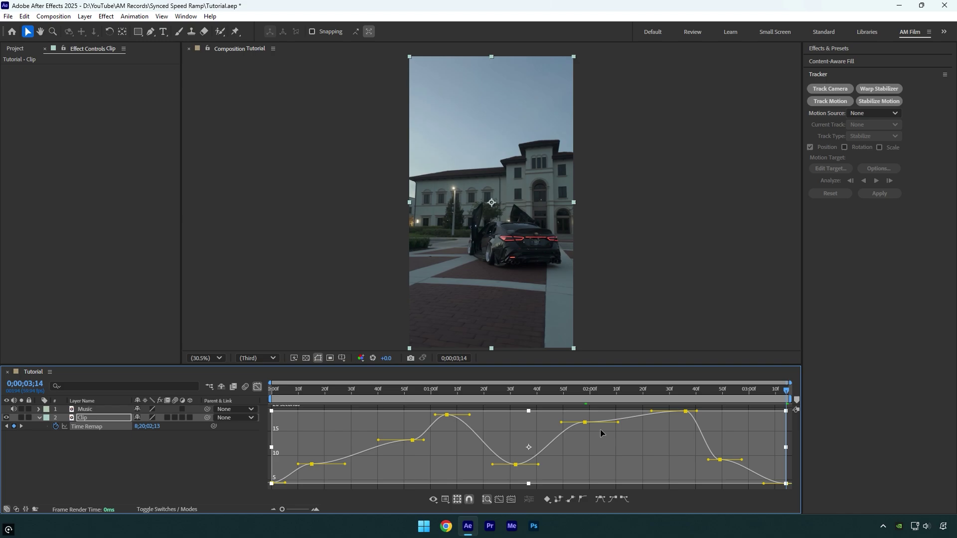
Reshape the Time Remap curve from the first keyframe through the valley at 0;00;01;32 by adjusting the keyframe handles.
left_click(377, 414)
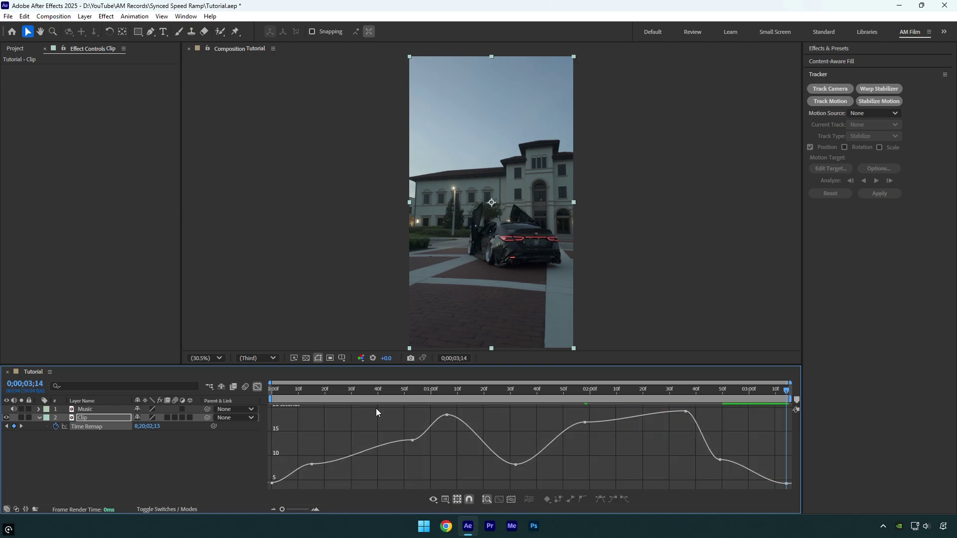
left_click(272, 483)
left_click_drag(276, 473, 318, 456)
left_click_drag(378, 441, 485, 415)
left_click_drag(493, 465, 478, 465)
left_click_drag(539, 465, 571, 465)
Adjust the remaining Time Remap handles into a rounded final peak with a steep drop, and play back the speed ramp.
left_click_drag(561, 423, 594, 439)
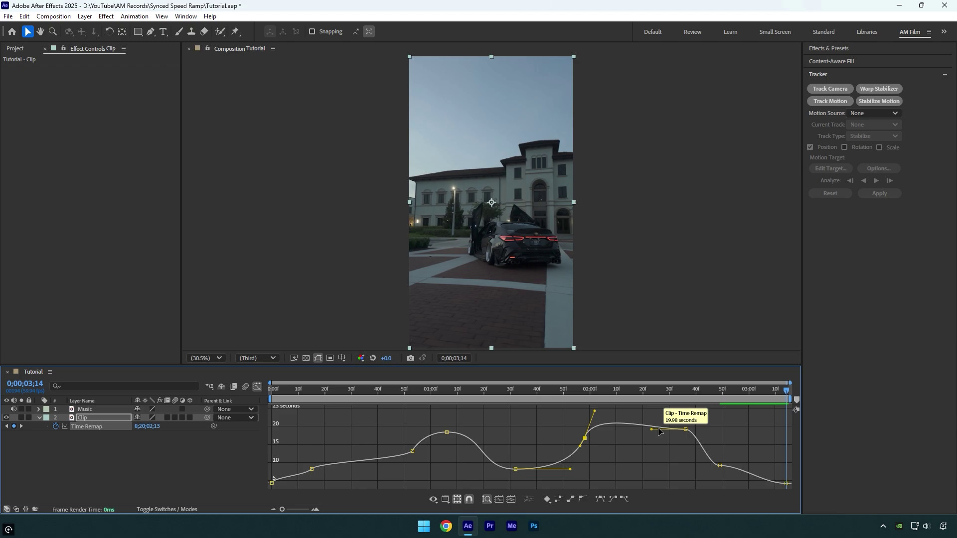
left_click_drag(652, 430, 671, 415)
left_click_drag(595, 412, 597, 416)
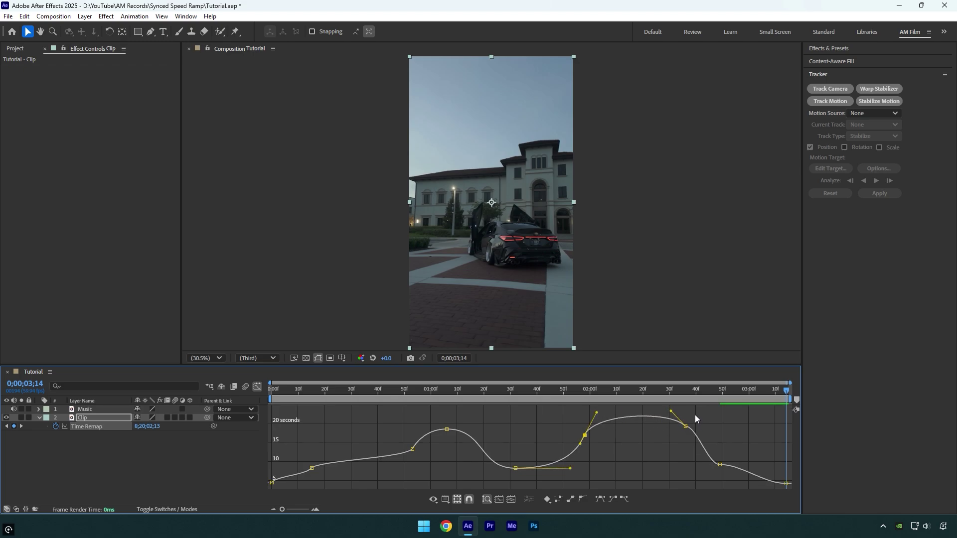
left_click(686, 426)
left_click_drag(697, 427, 784, 477)
key("space")
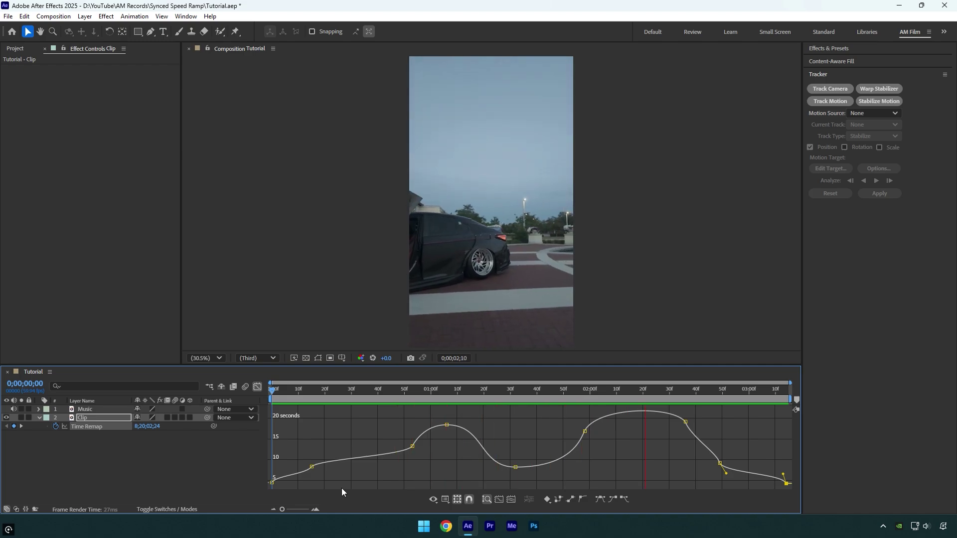
key("space")
Enable frame blending on the Clip layer and pre-compose it, moving all attributes and adjusting the duration to the layer's time span.
left_click(259, 388)
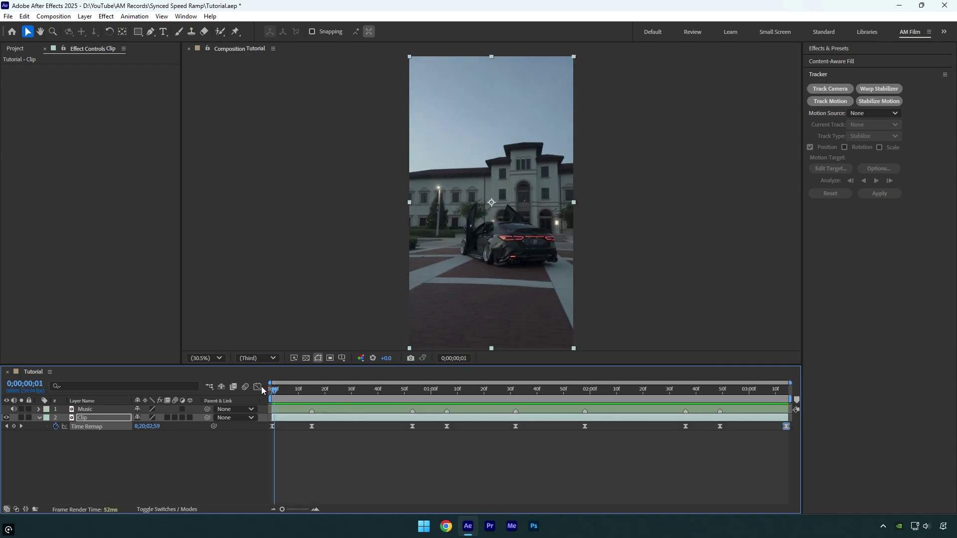
left_click(169, 419)
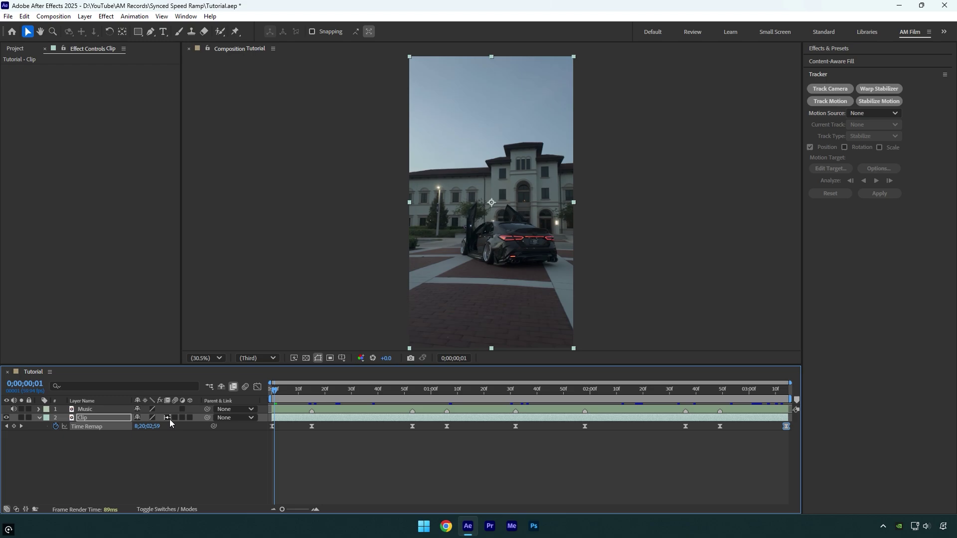
right_click(88, 417)
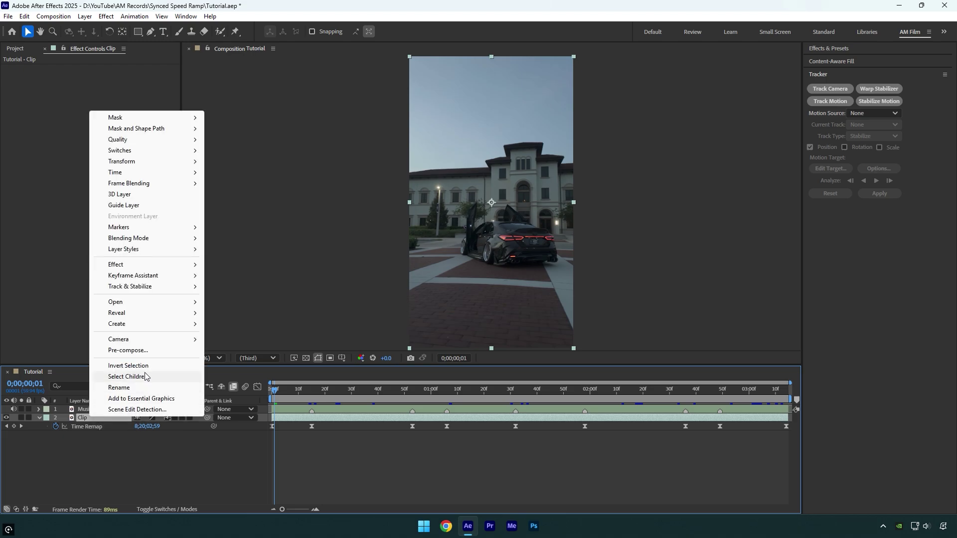
left_click(146, 351)
left_click(426, 264)
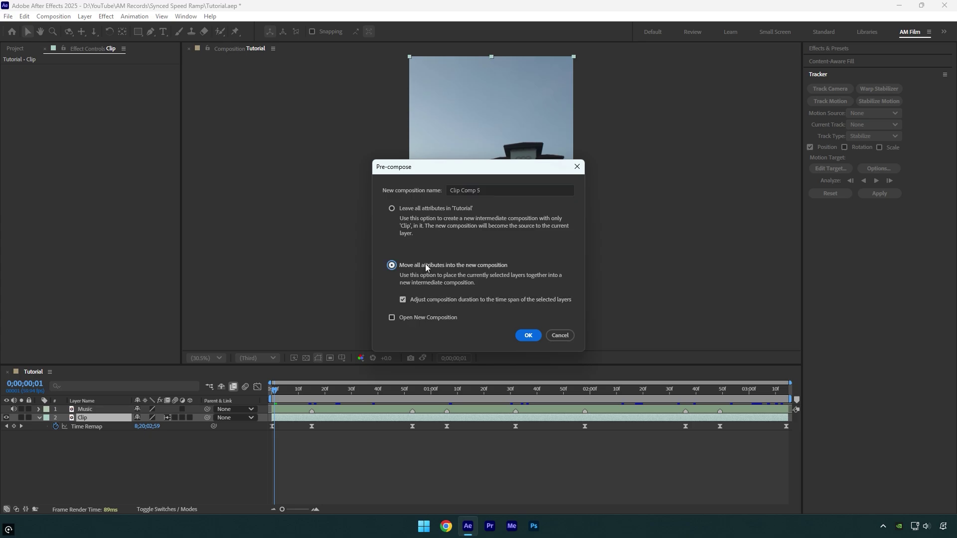
left_click(438, 304)
left_click(524, 336)
Pre-compose Clip Comp 5 into Clip Comp 6, moving all attributes and adjusting the duration to the layer's time span.
left_click_drag(295, 390, 265, 389)
right_click(104, 418)
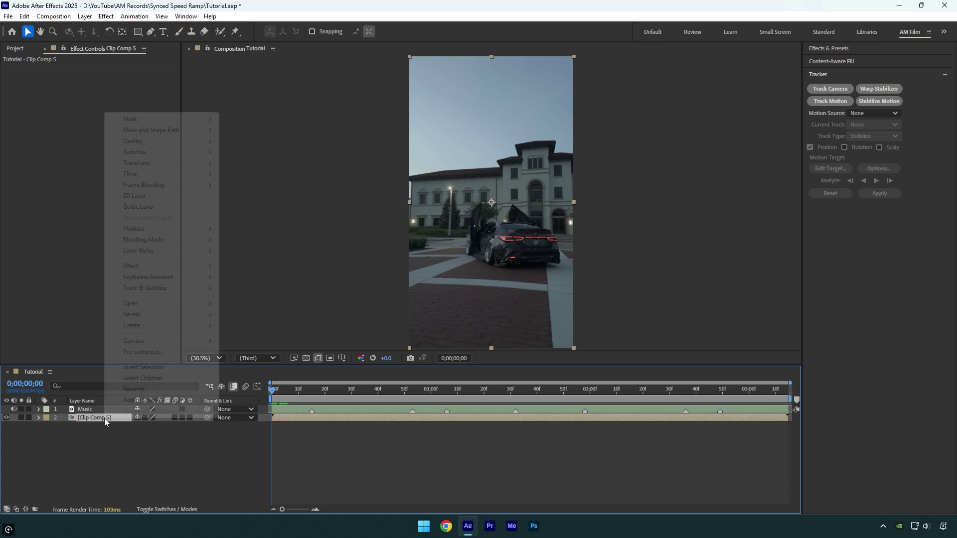
left_click(145, 353)
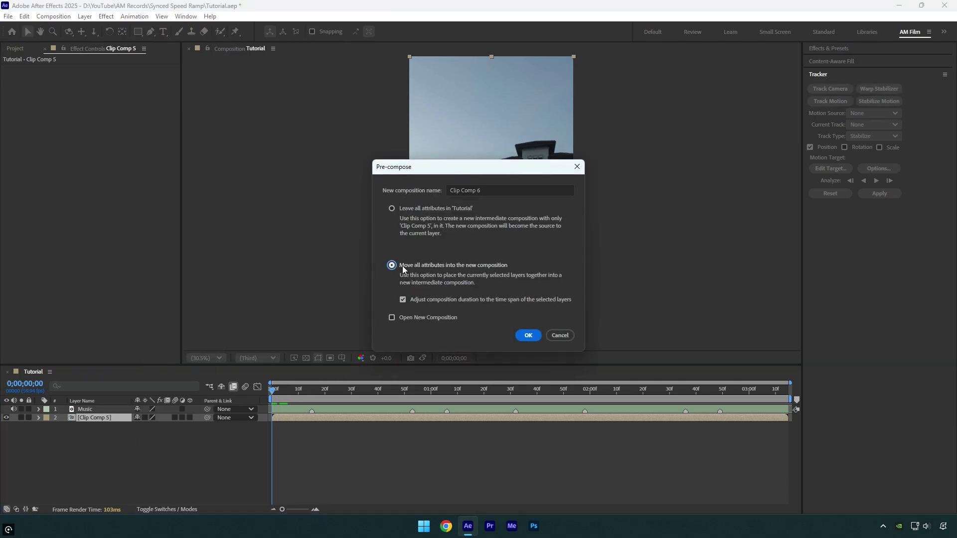
left_click(419, 297)
left_click(530, 335)
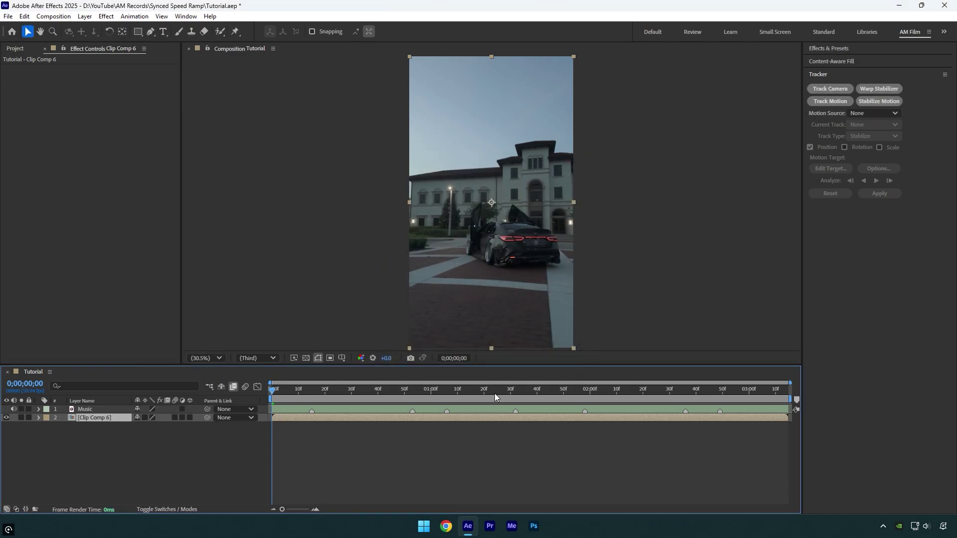
Open Clip Comp 6 and run the 3D Camera Tracker on the Clip Comp 5 layer.
double_click(322, 418)
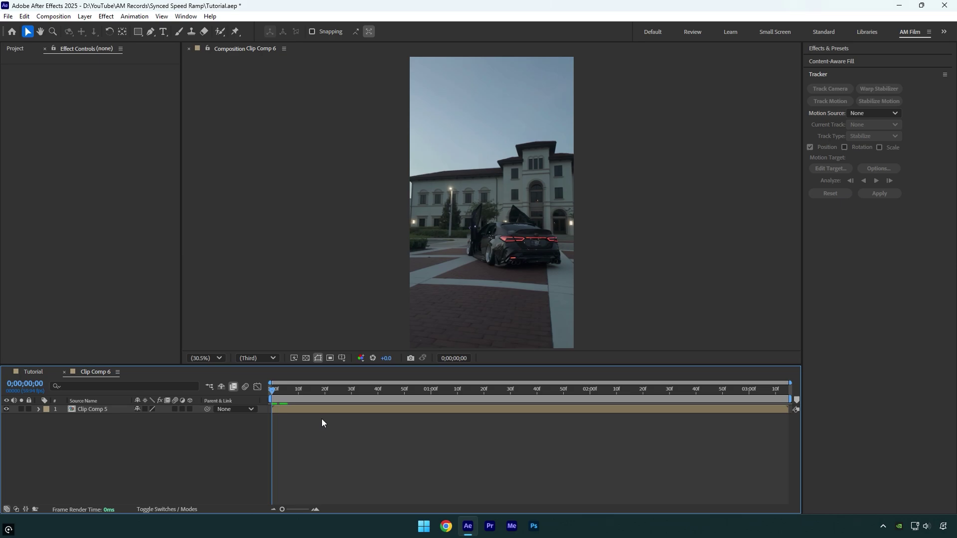
left_click(351, 411)
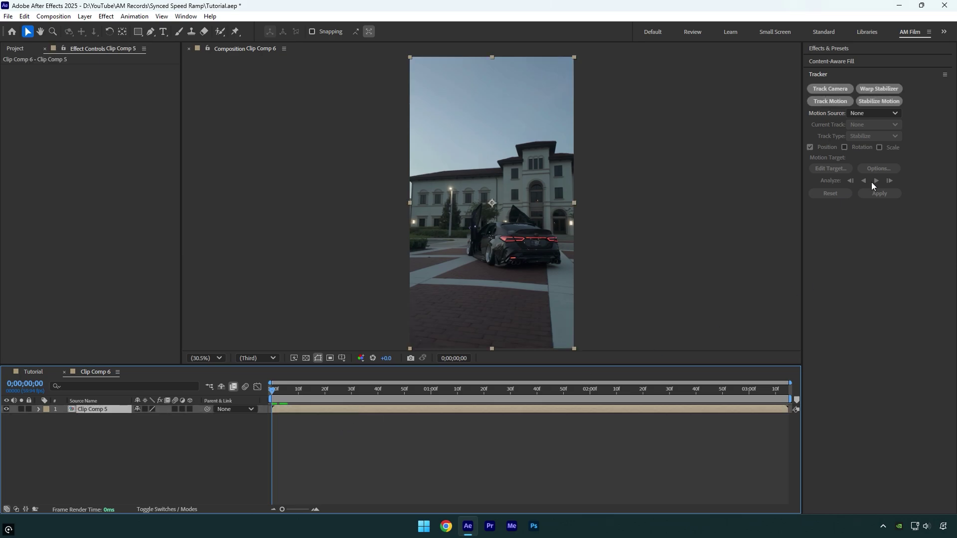
left_click(816, 91)
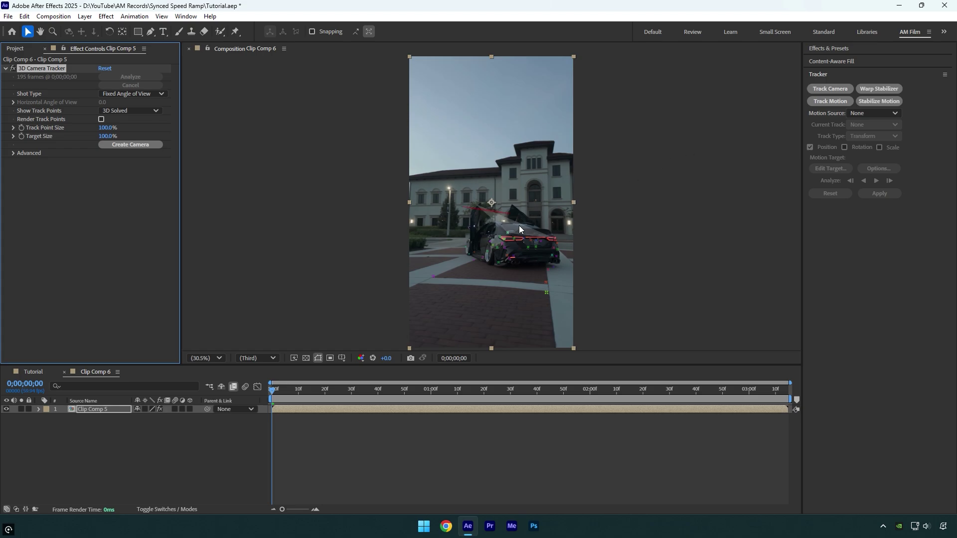
Create a solid and camera from a group of track points on the rear of the car.
mouse_move(525, 236)
left_mouse_down()
mouse_move(498, 238)
mouse_move(525, 241)
left_mouse_up()
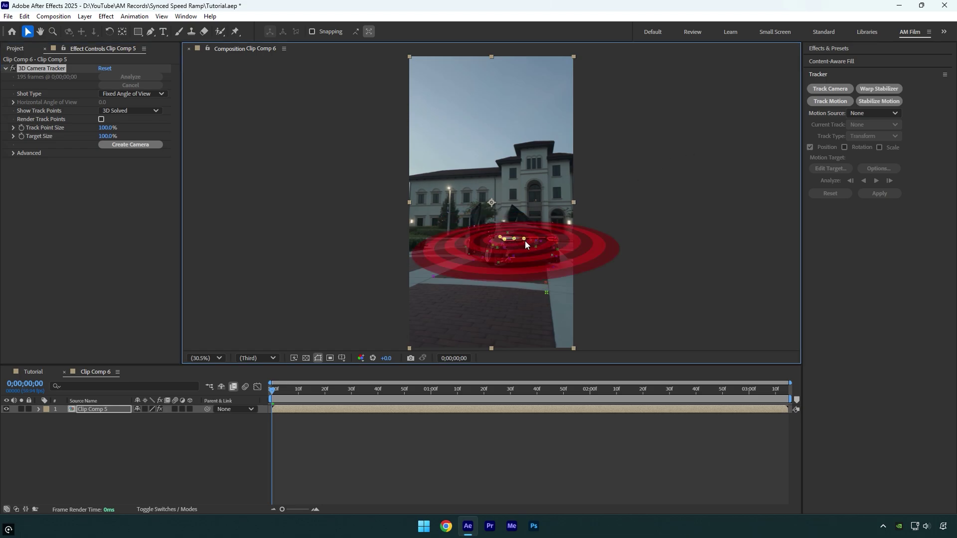
right_click(511, 239)
left_click(529, 258)
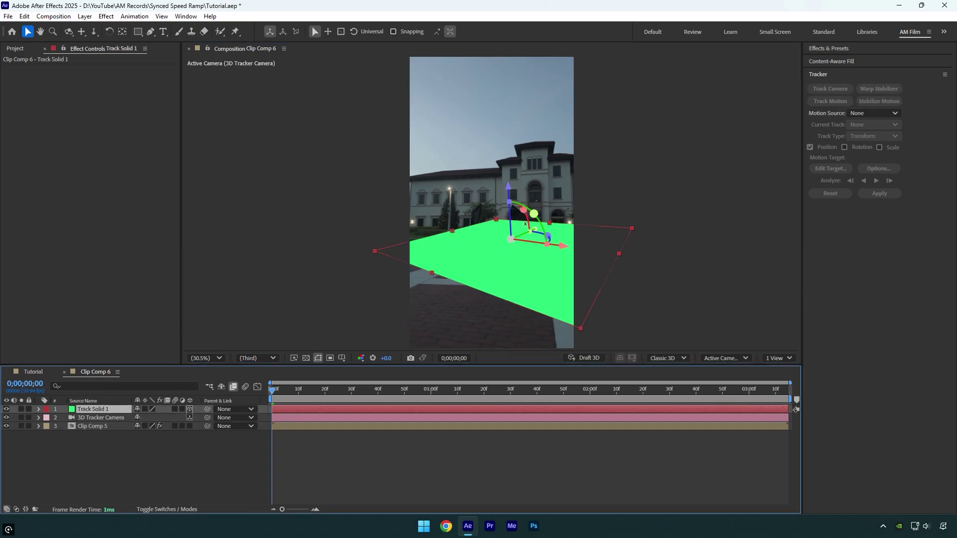
Rotate Track Solid 1 so it stands upright at the rear of the car and set its scale to 2%.
left_click_drag(523, 210, 494, 215)
left_click_drag(533, 248, 539, 249)
key("s")
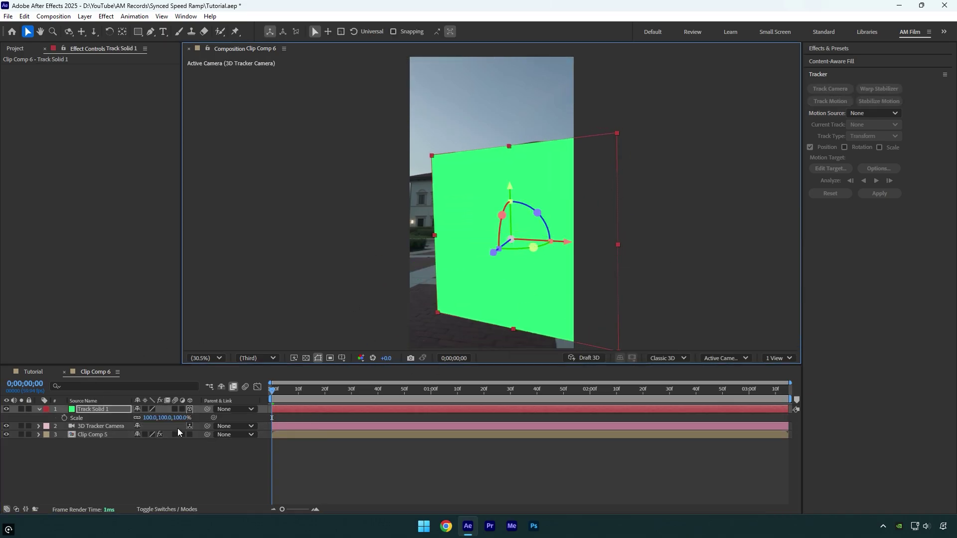
left_click(147, 418)
type("2")
left_click(168, 448)
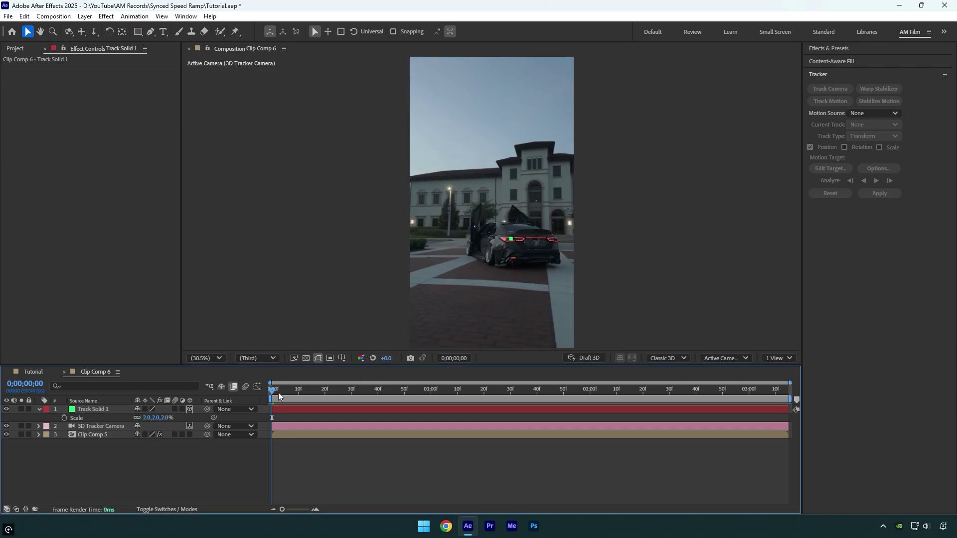
Reposition Track Solid 1 on the car's left tail light, checking its placement at different times in the clip.
left_click_drag(278, 393, 660, 395)
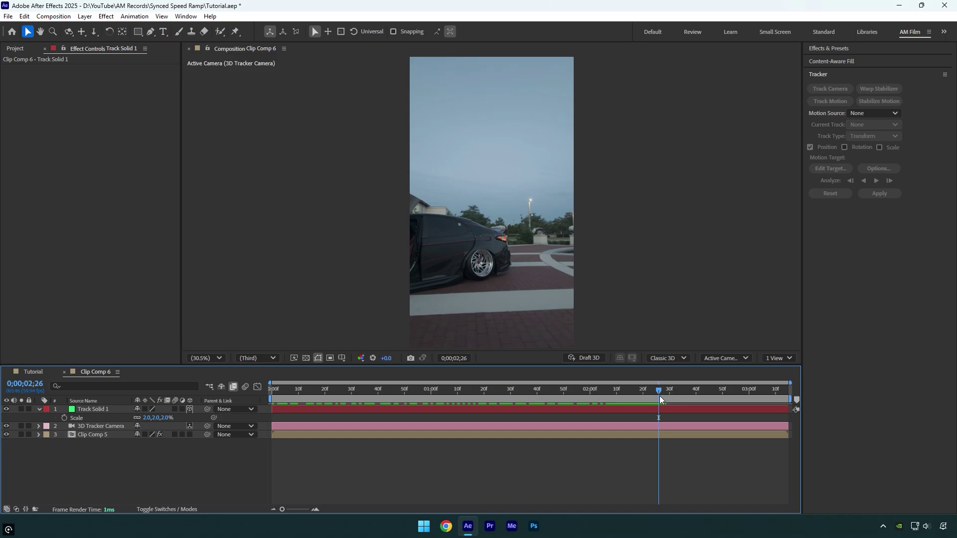
key("slash")
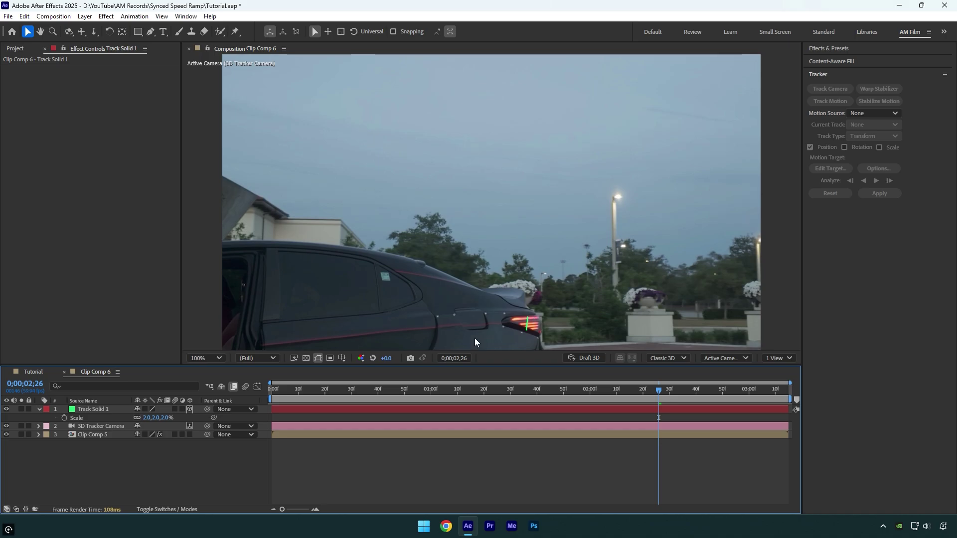
left_click(88, 409)
left_click_drag(536, 326, 545, 332)
left_click_drag(651, 394, 333, 391)
left_click(211, 358)
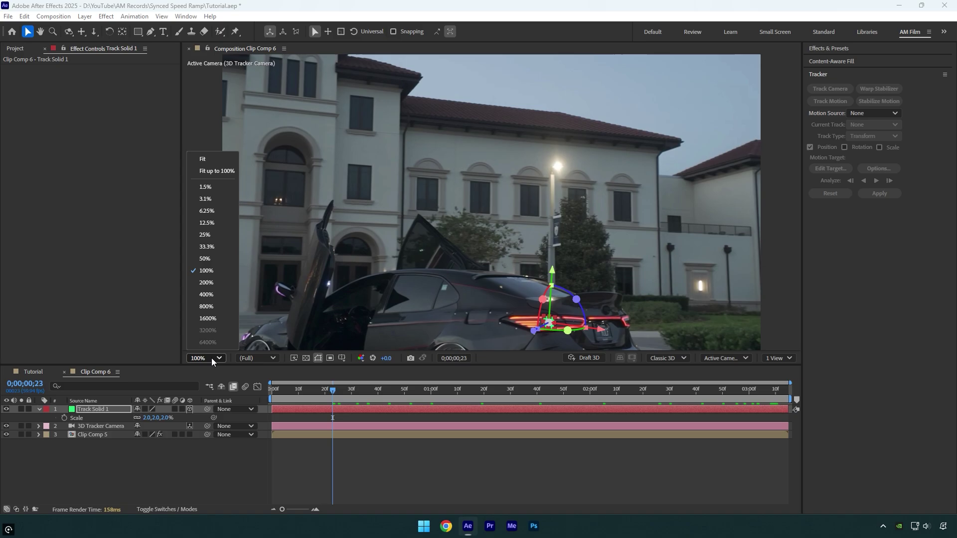
left_click(223, 171)
Hide Clip Comp 5 and pre-compose all three layers into Pre-comp 3, moving all attributes and adjusting the duration to the layers' time span.
left_click(6, 434)
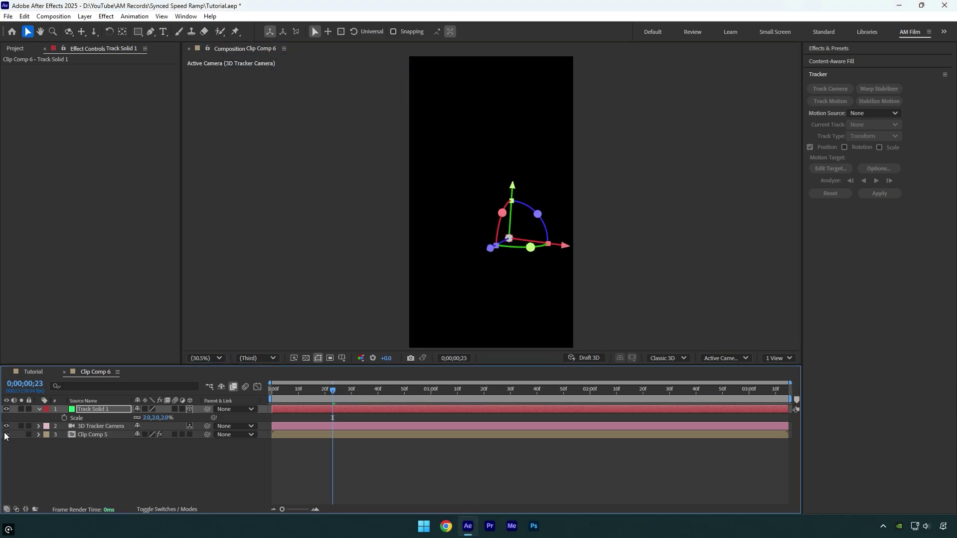
left_click_drag(52, 480, 105, 429)
right_click(106, 428)
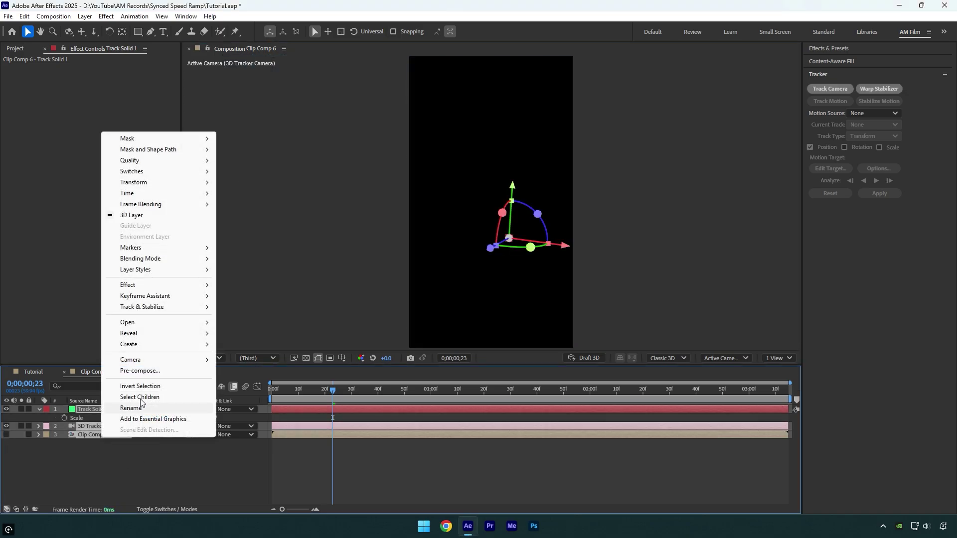
left_click(142, 370)
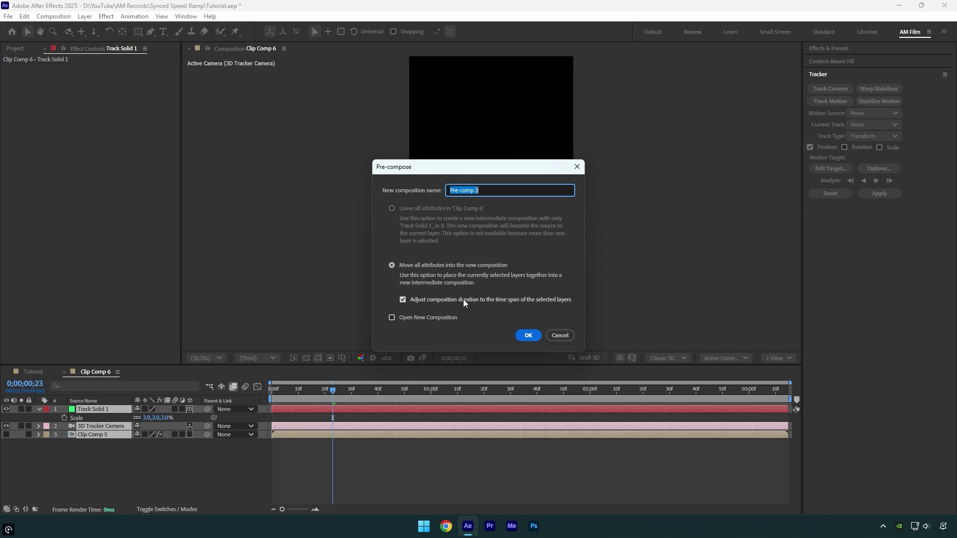
left_click(463, 300)
left_click(528, 335)
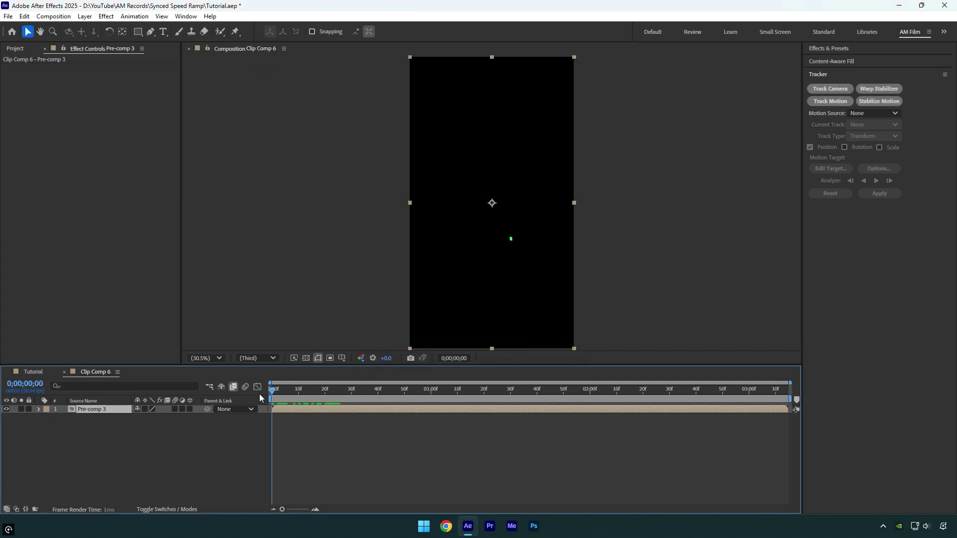
Set up Stabilize Motion on Pre-comp 3 with Track Point 1 around the green solid, the RGB channel and Adapt Feature On Every Frame enabled.
left_click(865, 104)
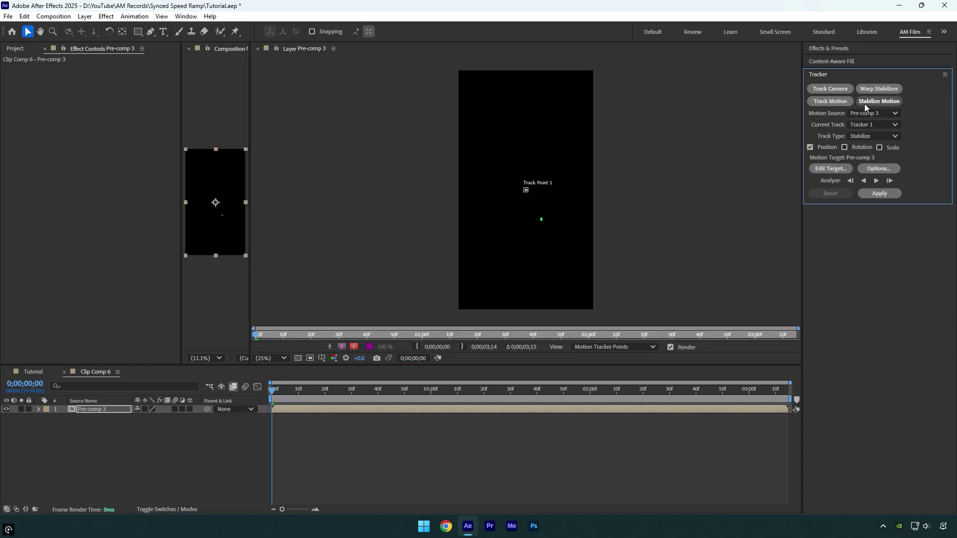
mouse_move(532, 194)
left_mouse_down()
mouse_move(606, 253)
mouse_move(610, 296)
mouse_move(600, 297)
mouse_move(633, 265)
left_mouse_up()
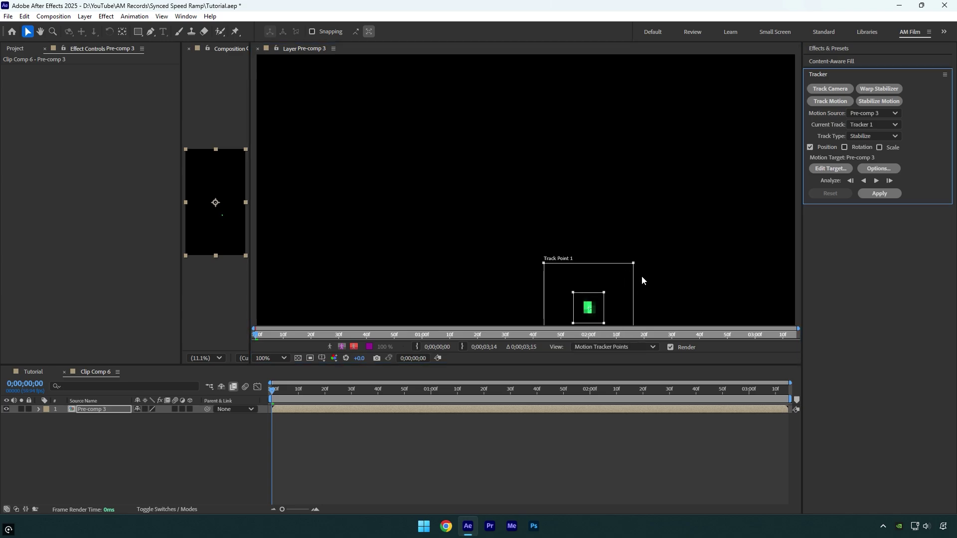
left_click(870, 169)
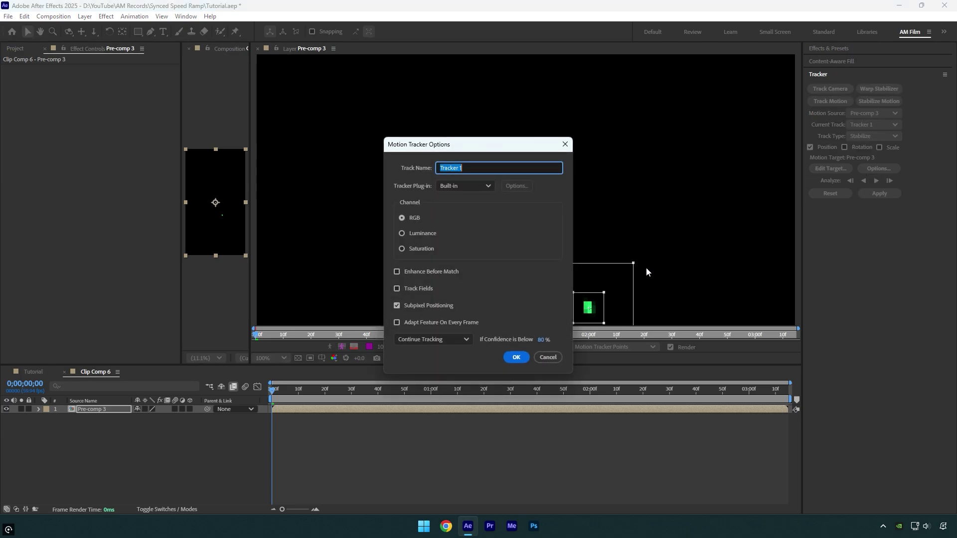
left_click(410, 220)
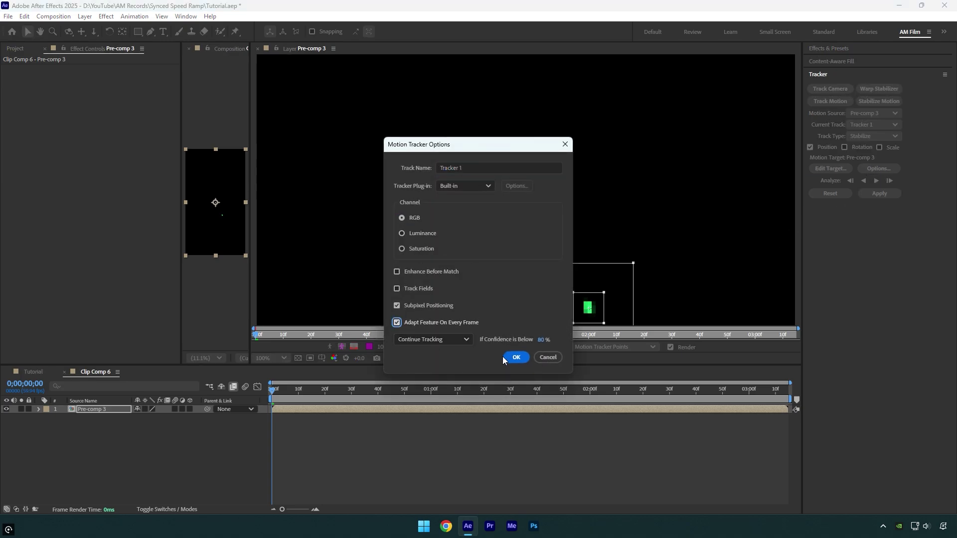
left_click(516, 357)
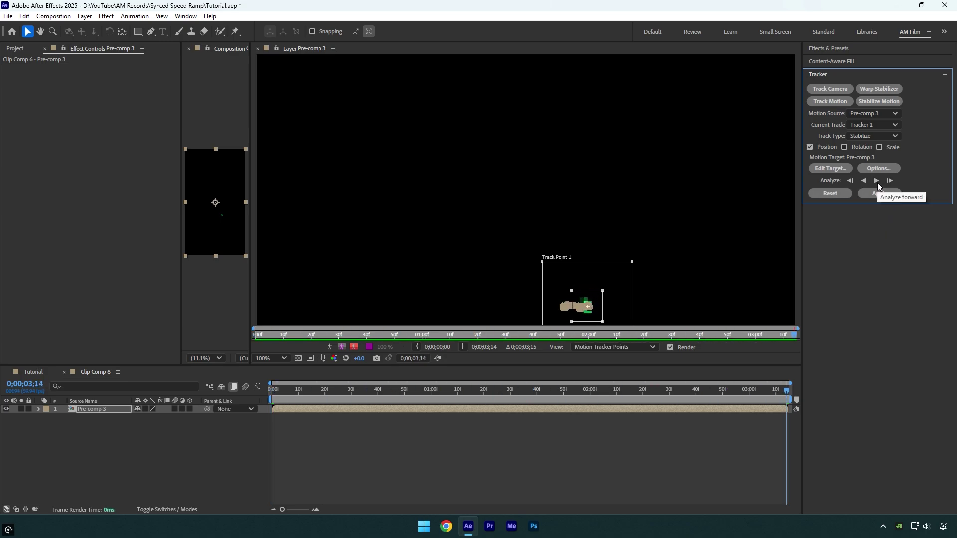
Analyze the track forward and apply the stabilization to Pre-comp 3 in X and Y, closing the layer view.
left_click(889, 198)
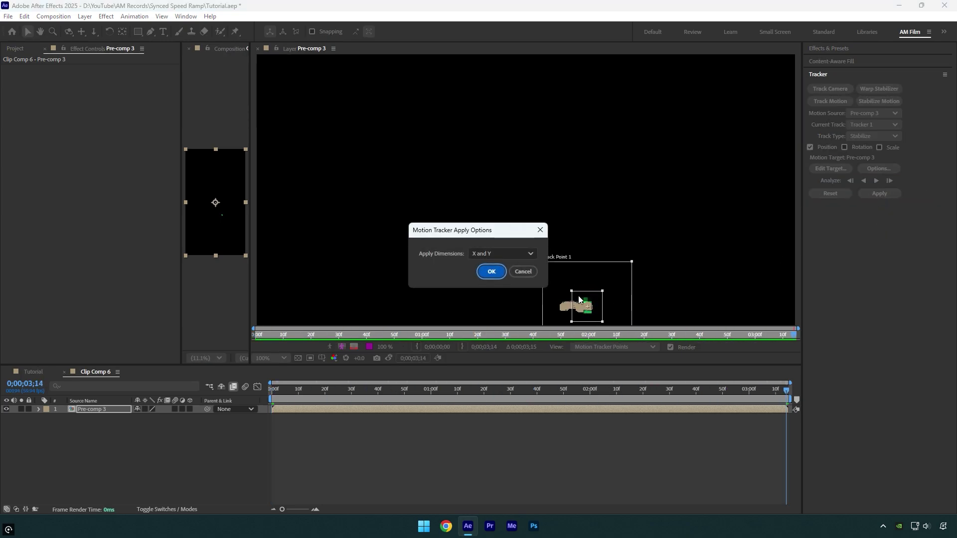
left_click(491, 272)
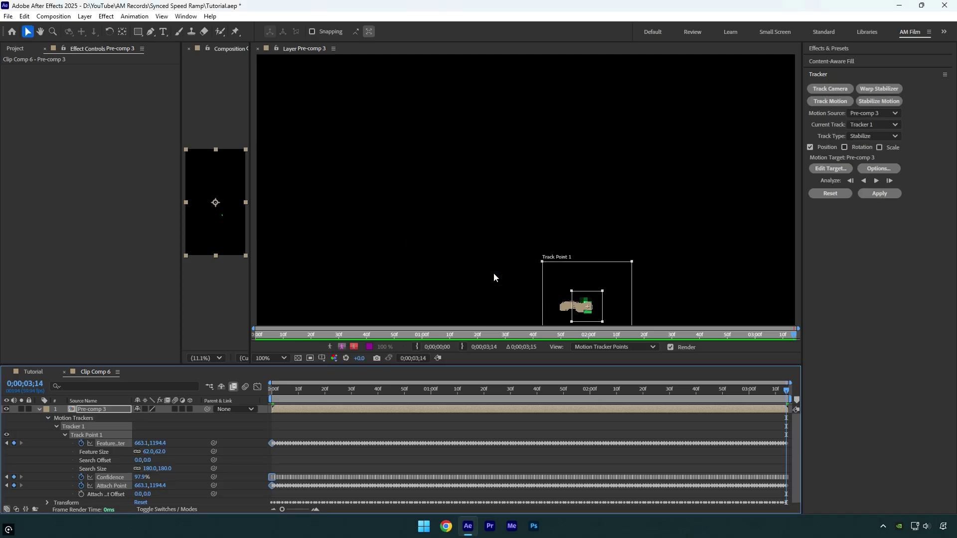
left_click(260, 52)
Hide Track Solid 1 and show Clip Comp 5 inside Pre-comp 3, and preview the stabilized footage in Clip Comp 6.
double_click(106, 411)
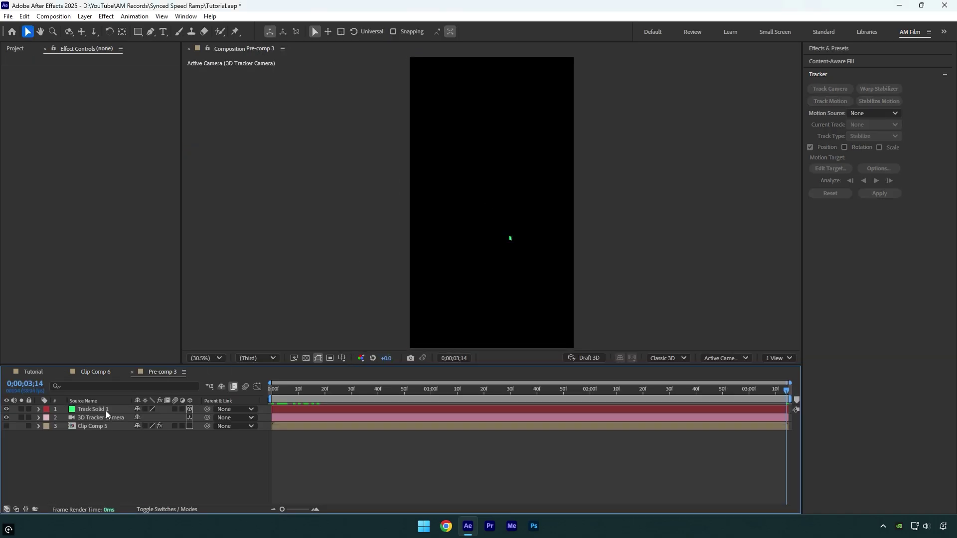
left_click(7, 410)
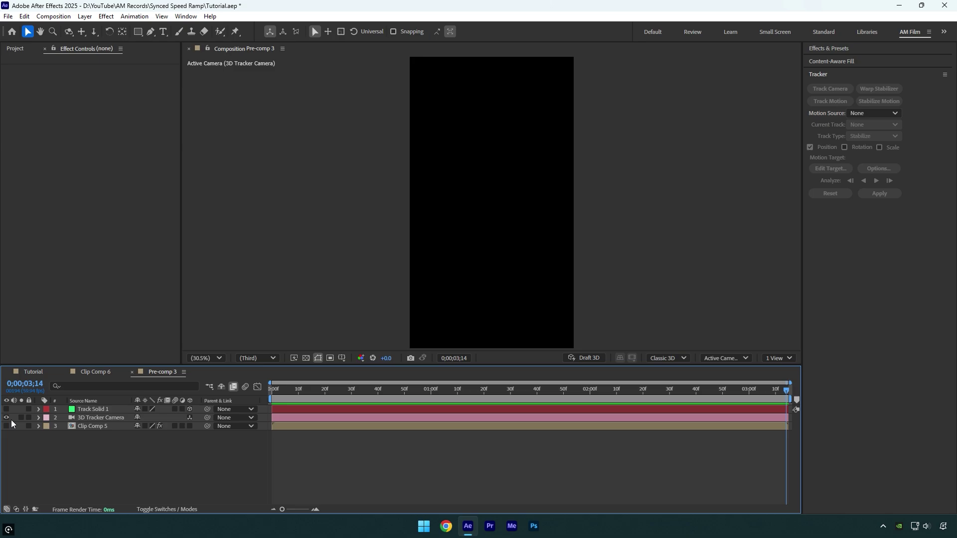
left_click(6, 426)
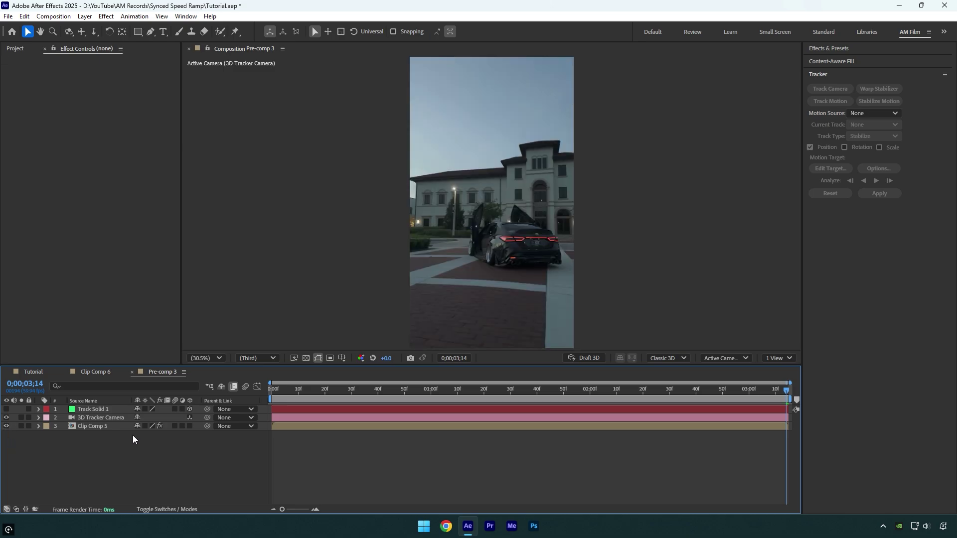
left_click(132, 372)
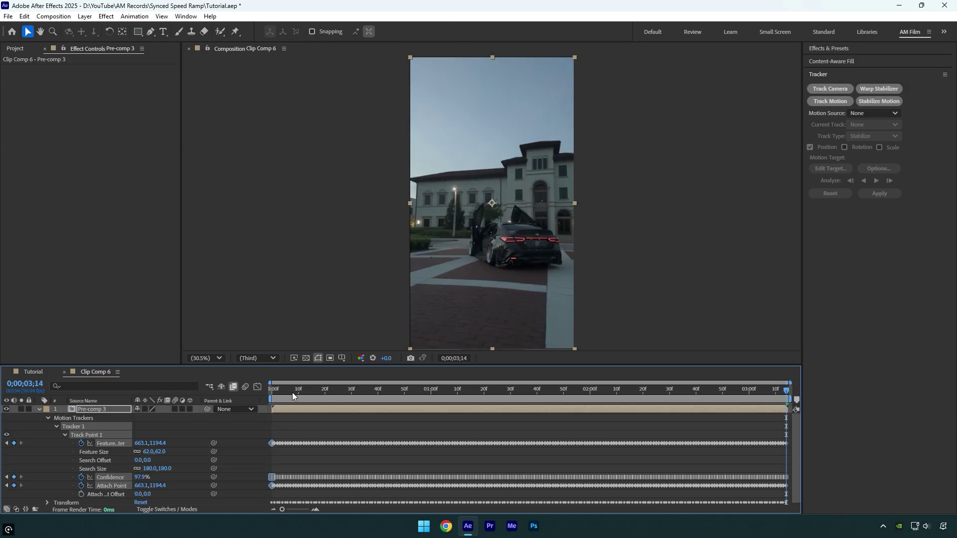
key("space")
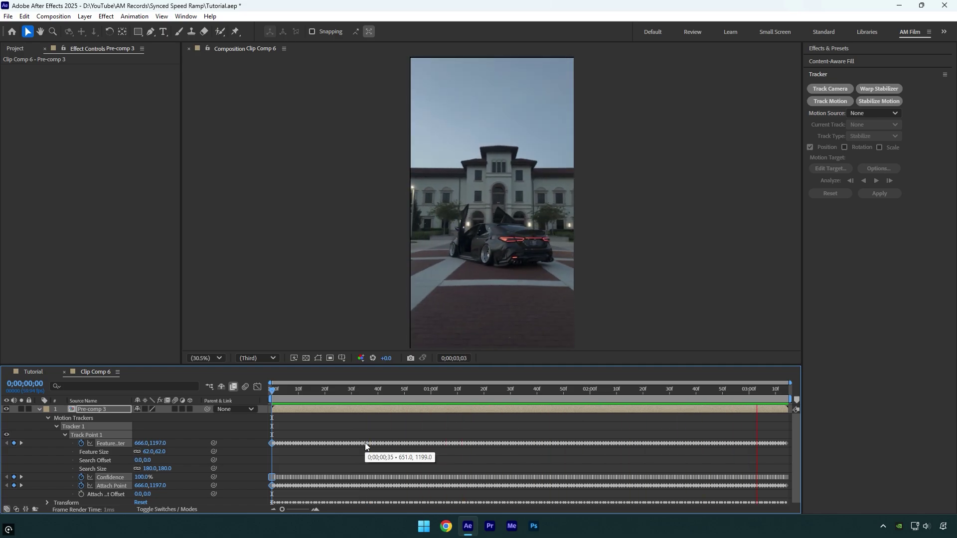
key("space")
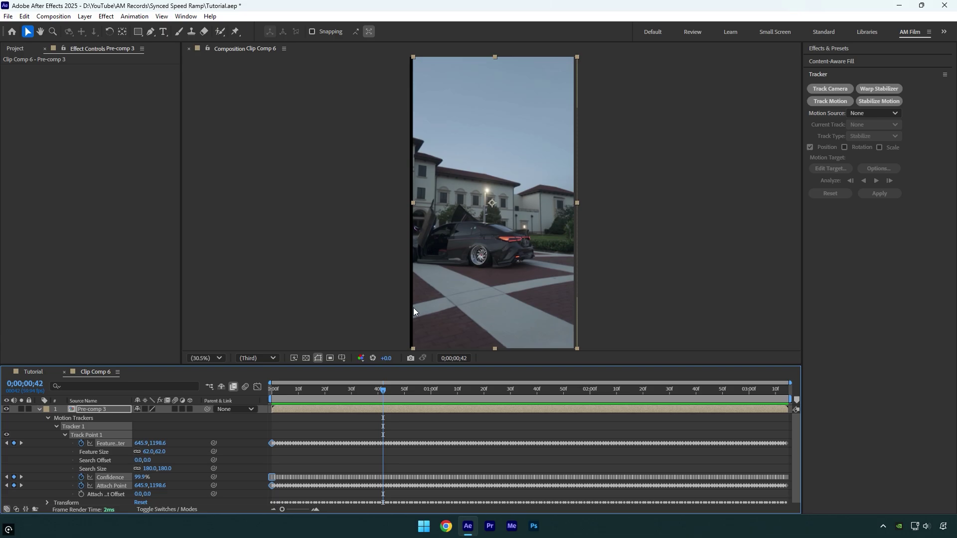
With the proportional grid shown, scale Pre-comp 3 to 140% and reposition it so the tail light sits at the frame centre.
left_click(343, 358)
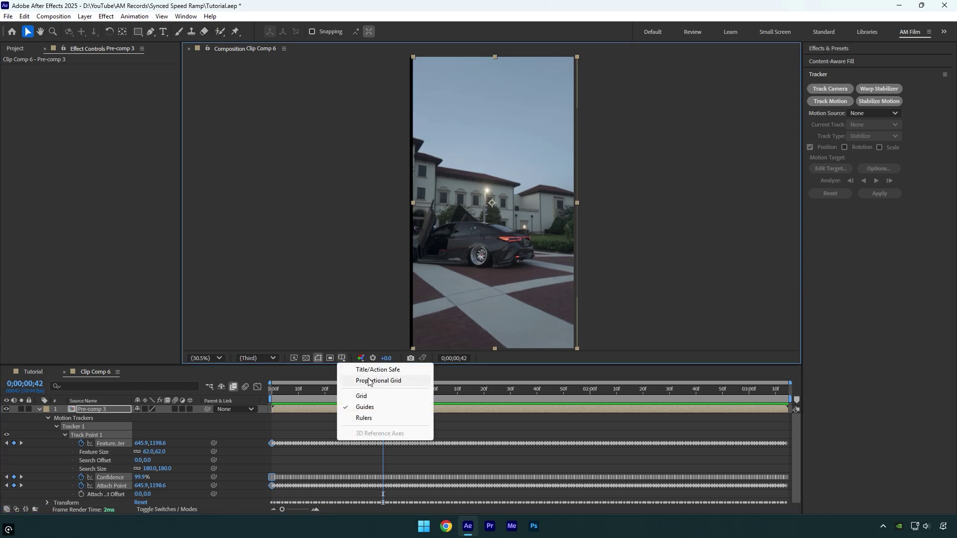
left_click(369, 382)
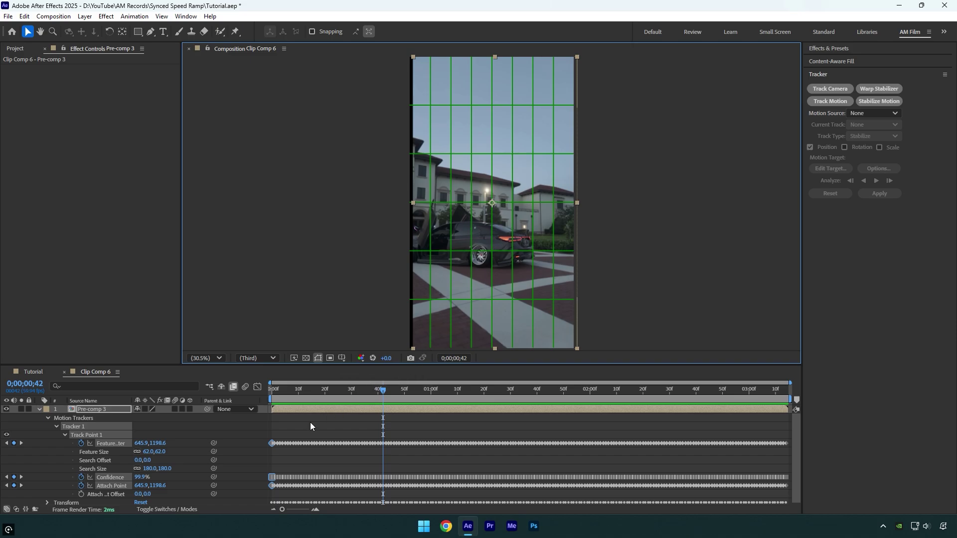
key("s")
left_click(150, 419)
type("140")
key("Return")
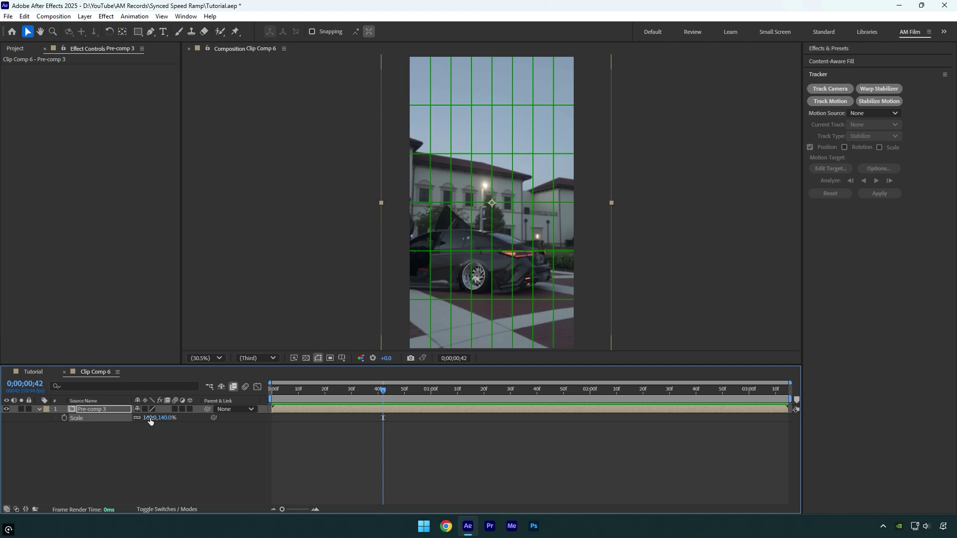
left_click_drag(518, 309, 490, 257)
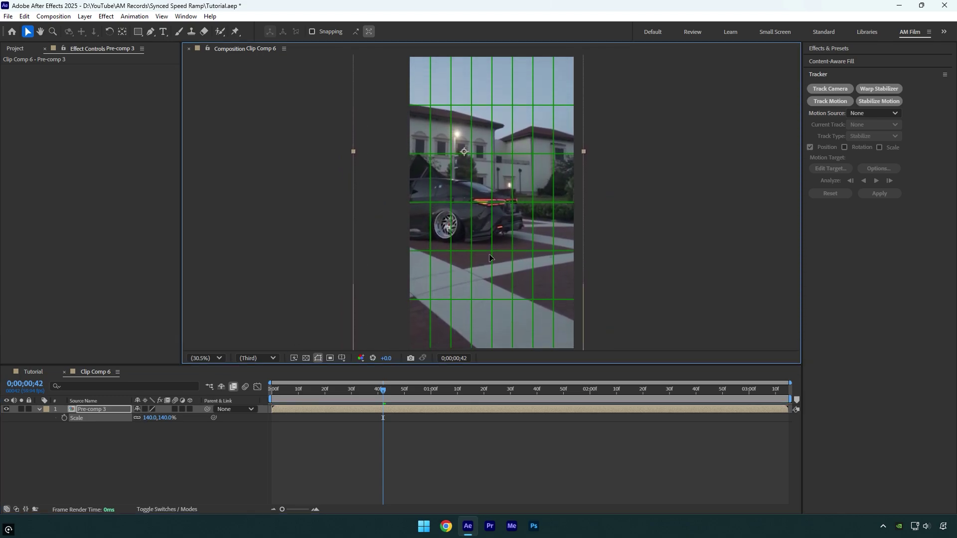
Play back the reframed clip from the start in Clip Comp 6 and with the music in the Tutorial composition.
left_click_drag(384, 387, 273, 389)
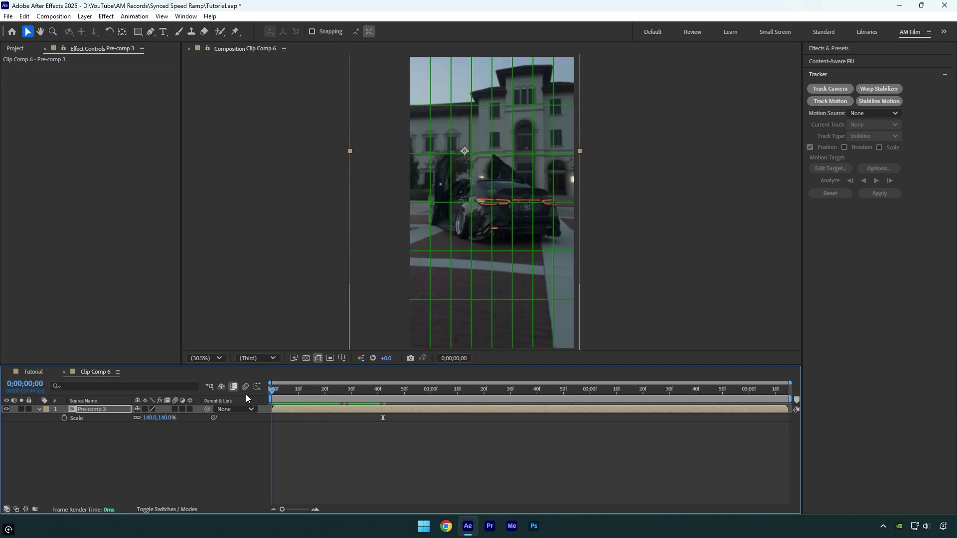
key("space")
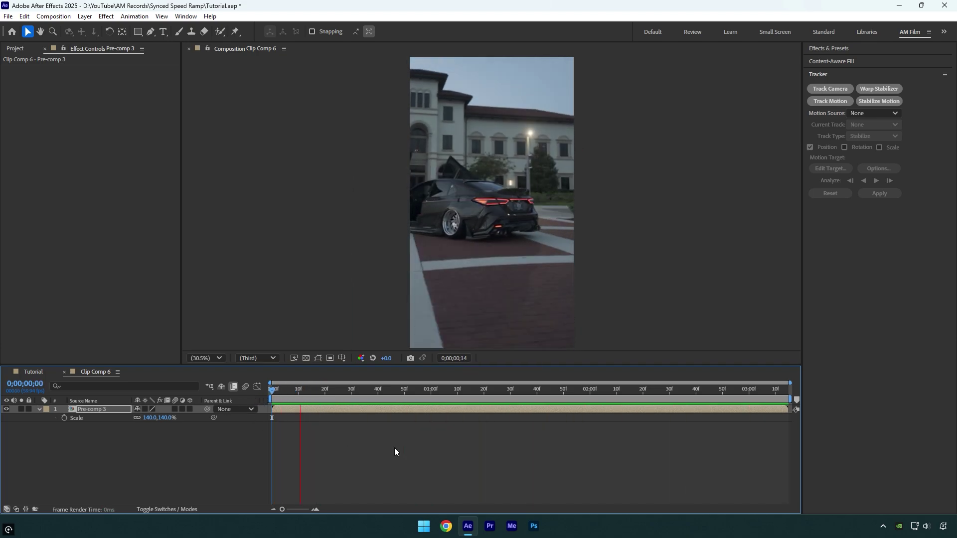
key("space")
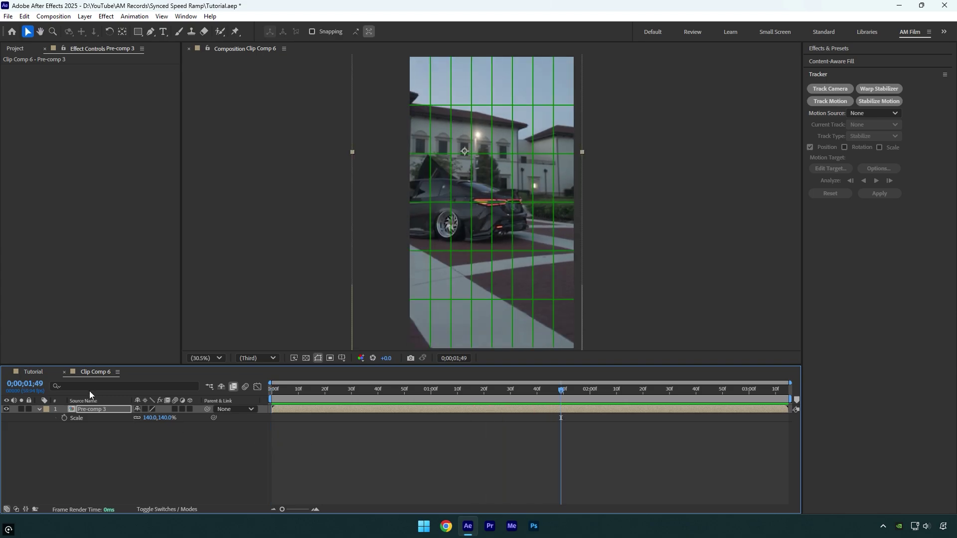
left_click(64, 372)
key("Home")
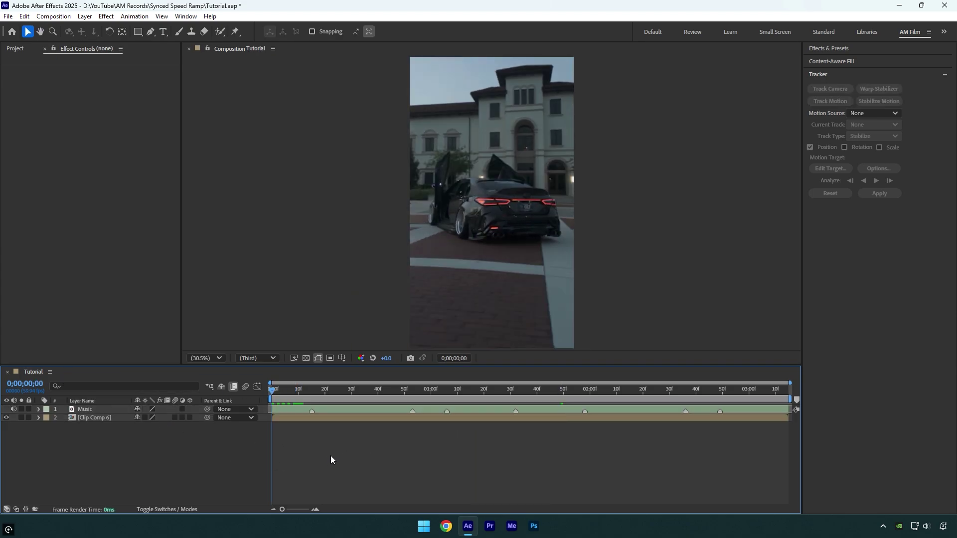
key("space")
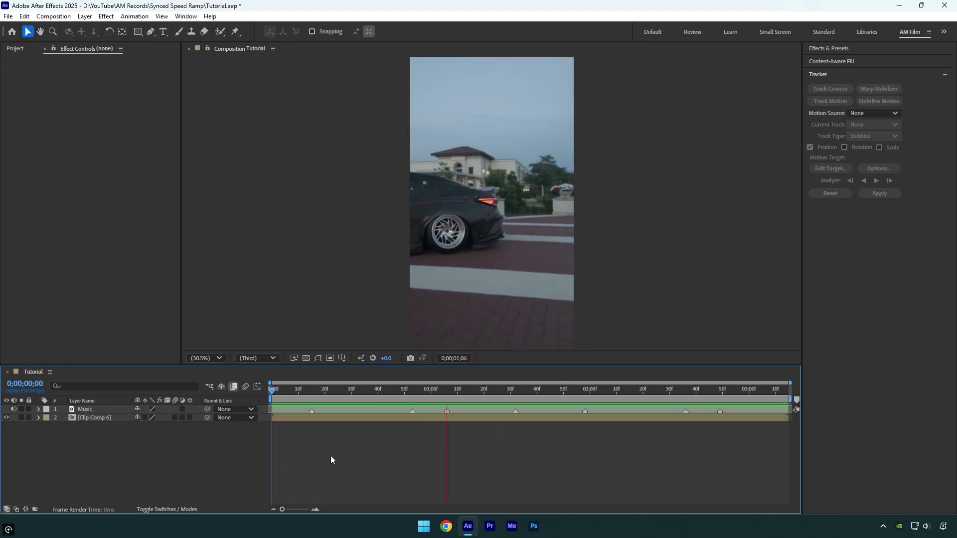